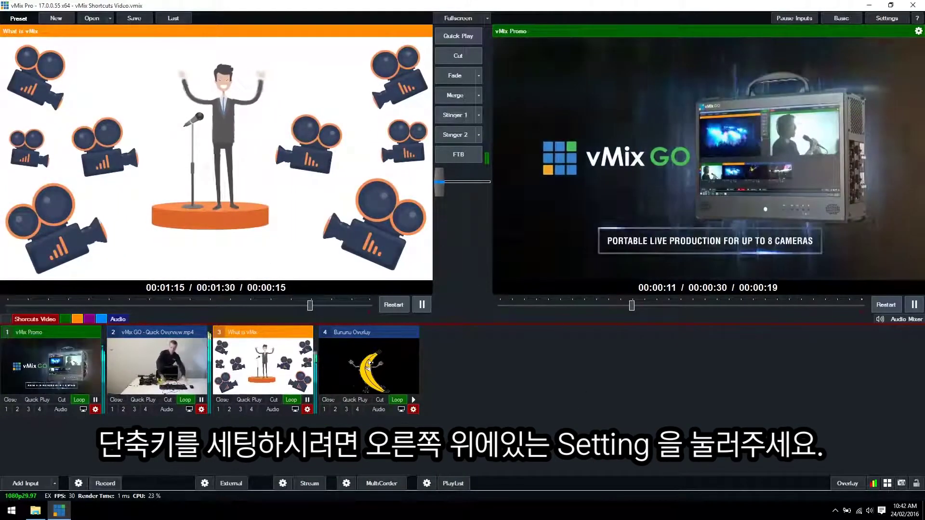
From the Shortcuts page of vMix Settings, start a new shortcut (defaults: key A, 1000 ms, Preview).
left_click(887, 18)
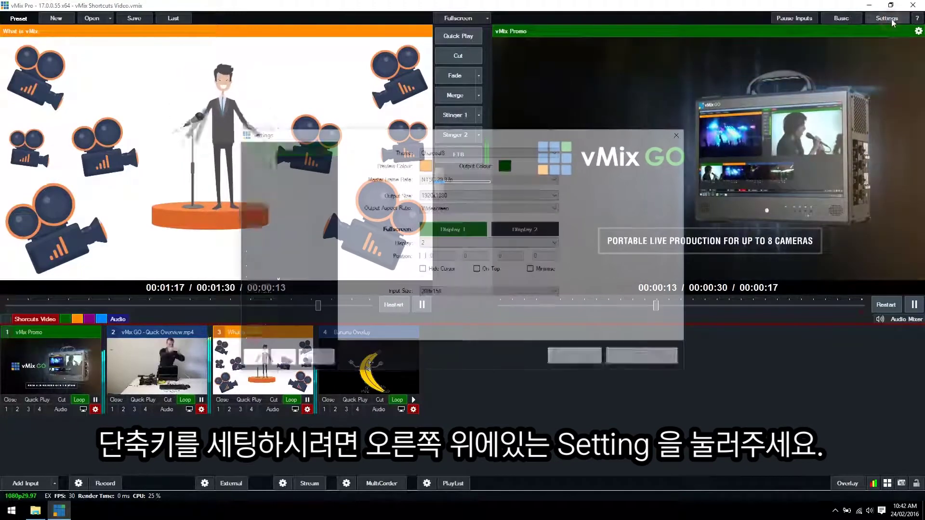
left_click(275, 308)
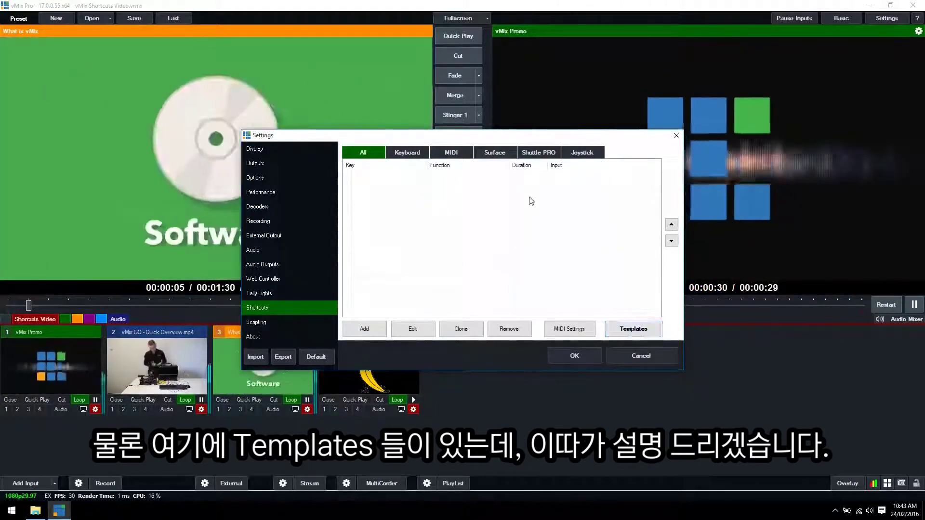
left_click(367, 328)
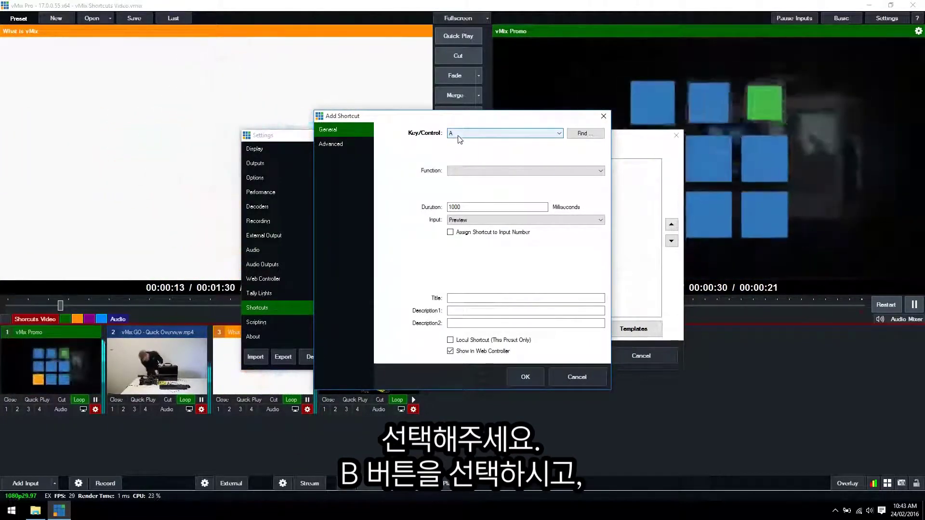
Assign key B with the Transition > Fade function, and select the 1000 ms duration to replace it.
left_click(458, 136)
left_click(460, 149)
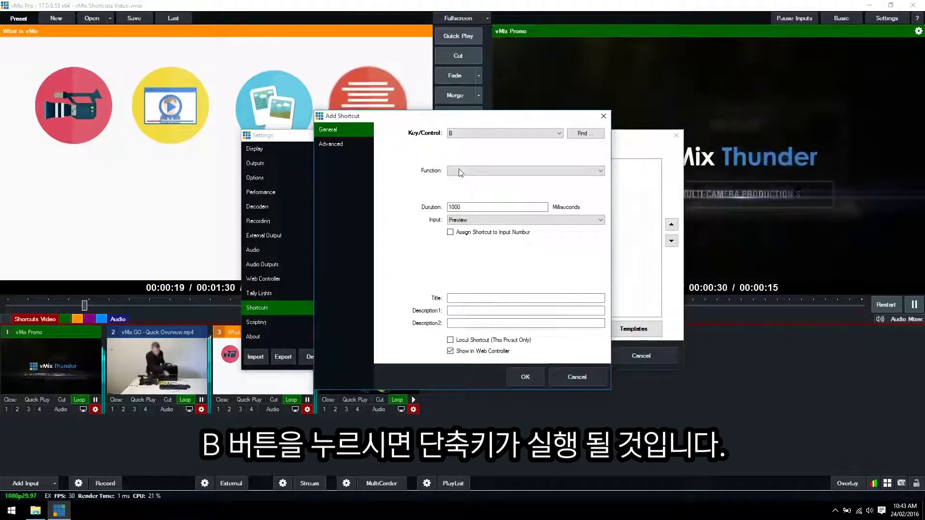
left_click(460, 172)
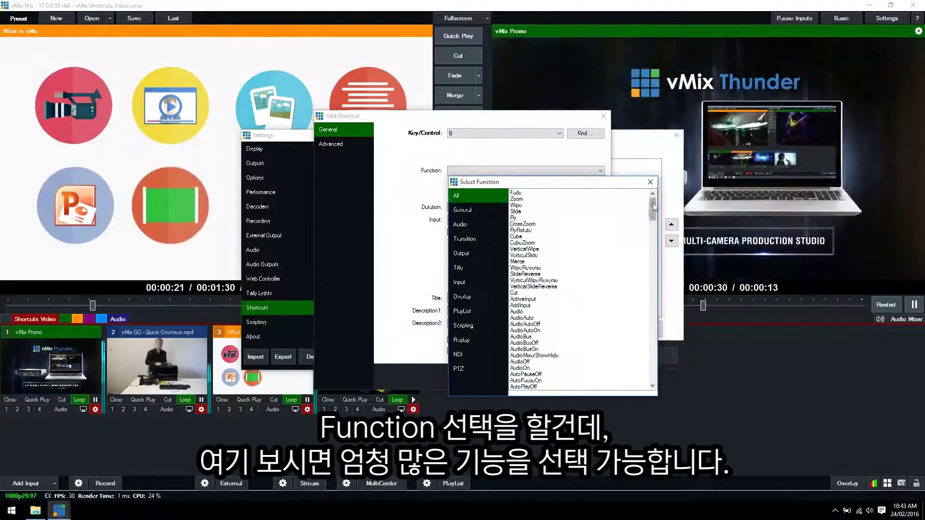
left_click_drag(654, 242, 652, 205)
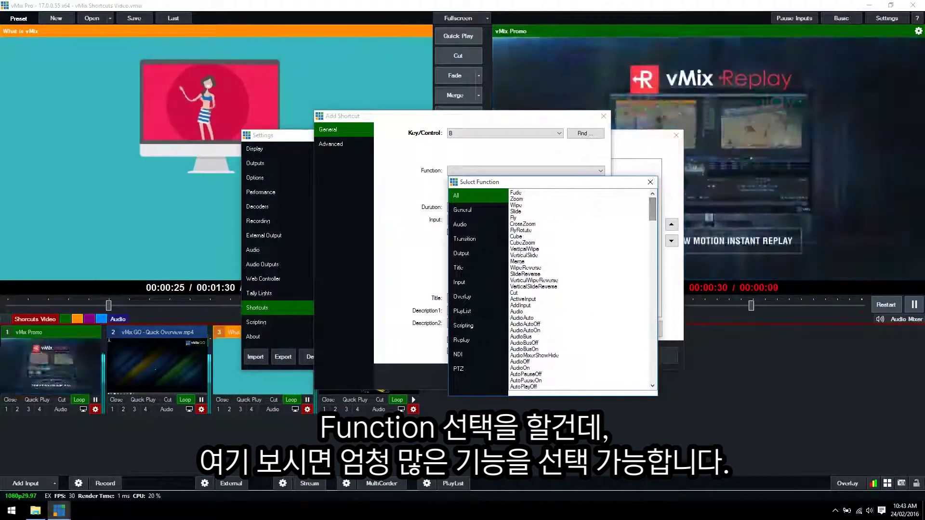
left_click(473, 210)
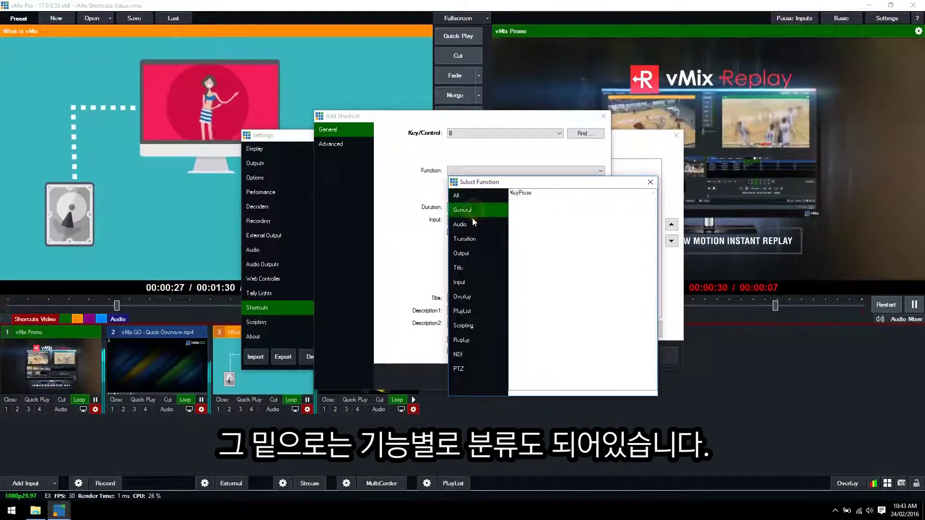
left_click(477, 239)
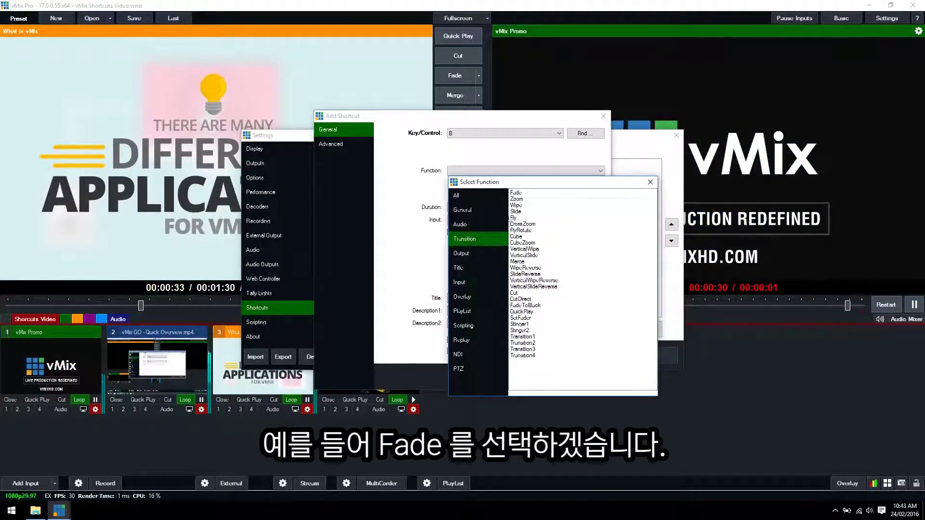
double_click(527, 192)
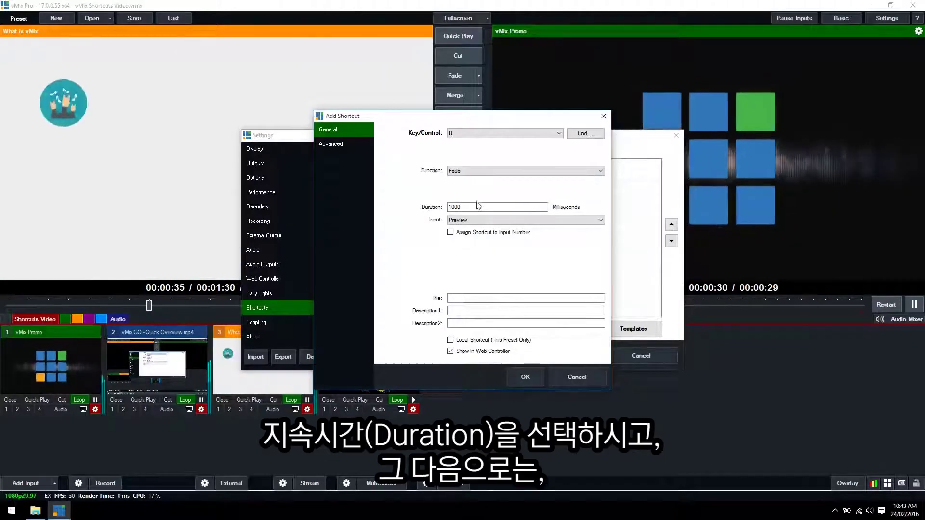
left_click_drag(469, 206, 440, 206)
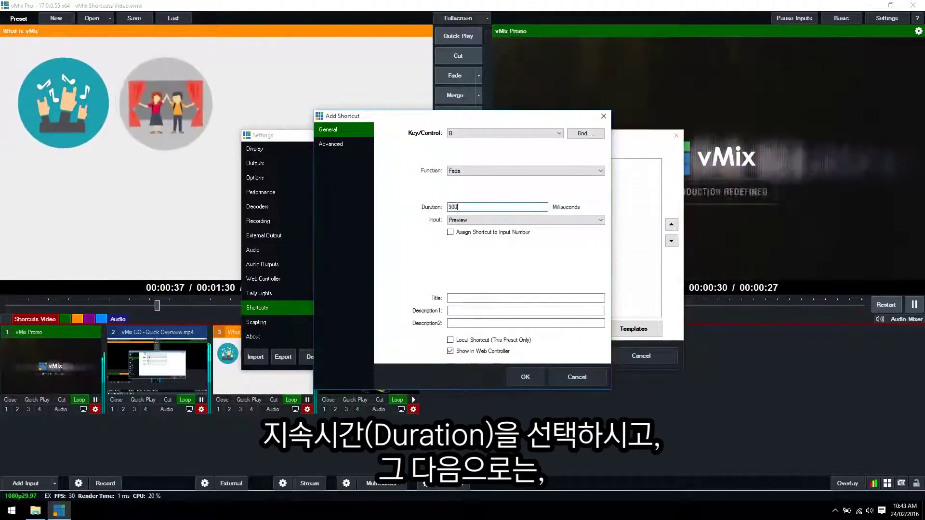
Enter a 900 ms duration and target the vMix GO - Quick Overview.mp4 2 input.
type("900")
left_click(480, 219)
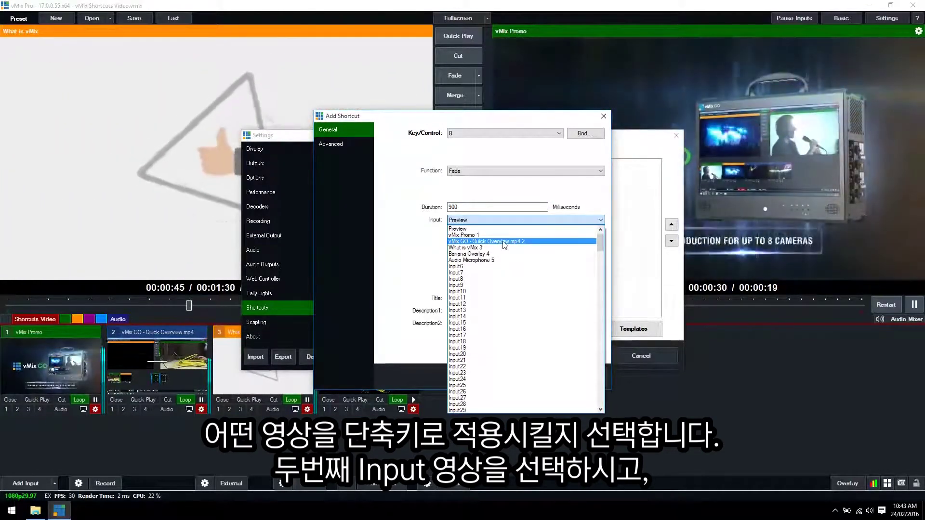
left_click(504, 241)
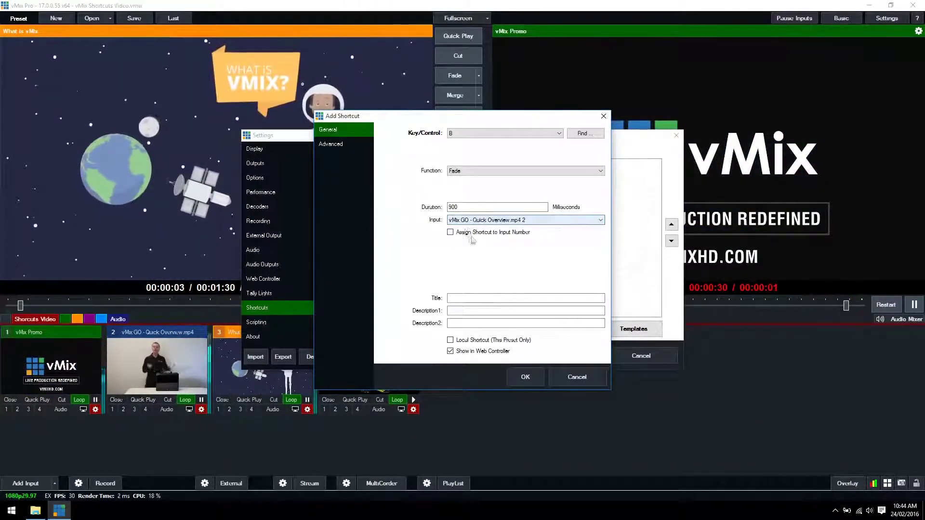
Title the shortcut 'Go Fade' and save it to the Shortcuts list.
left_click(512, 299)
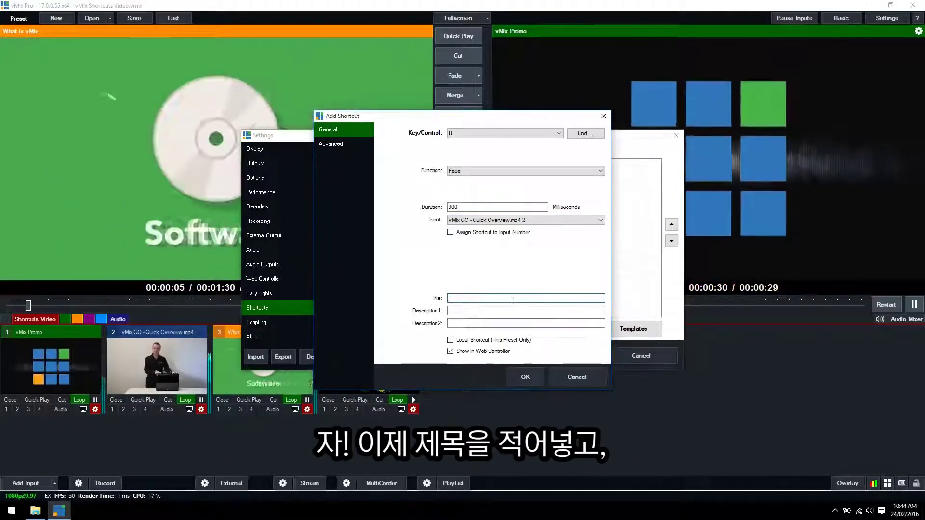
type("Go Fade")
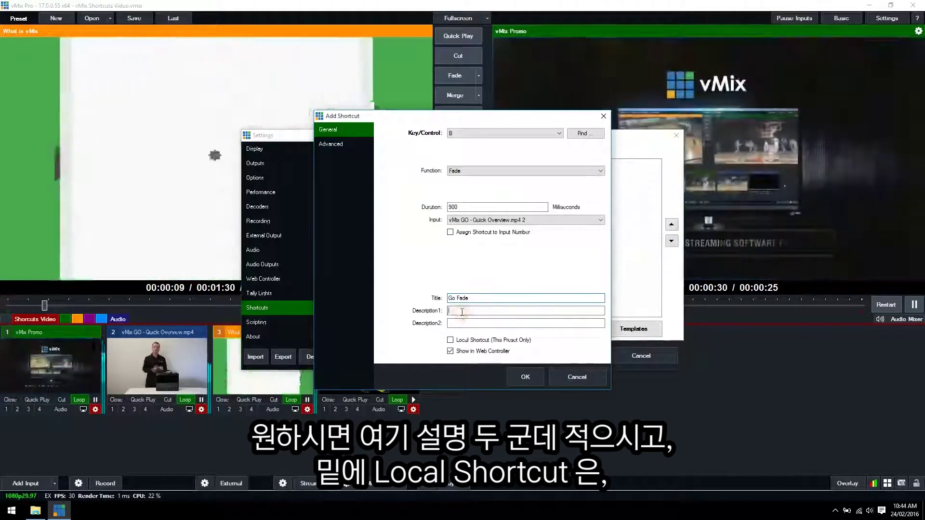
left_click(488, 324)
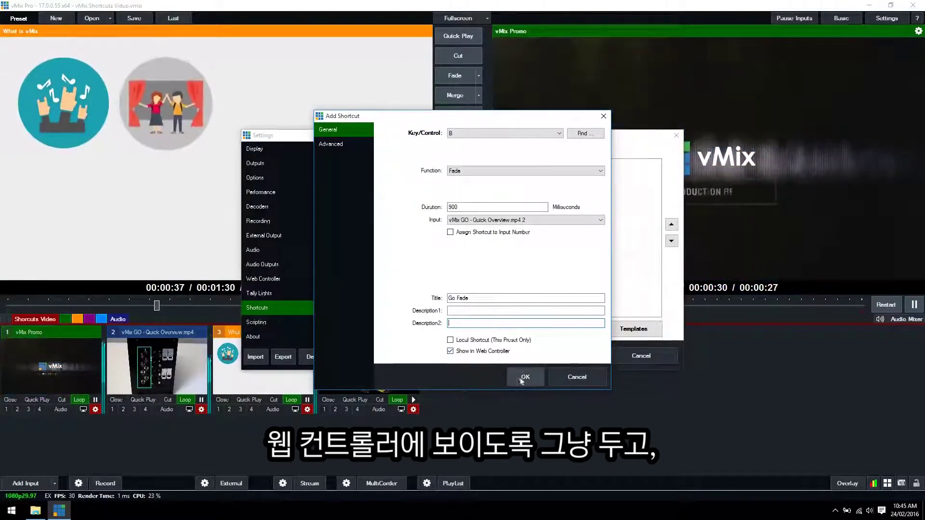
left_click(521, 378)
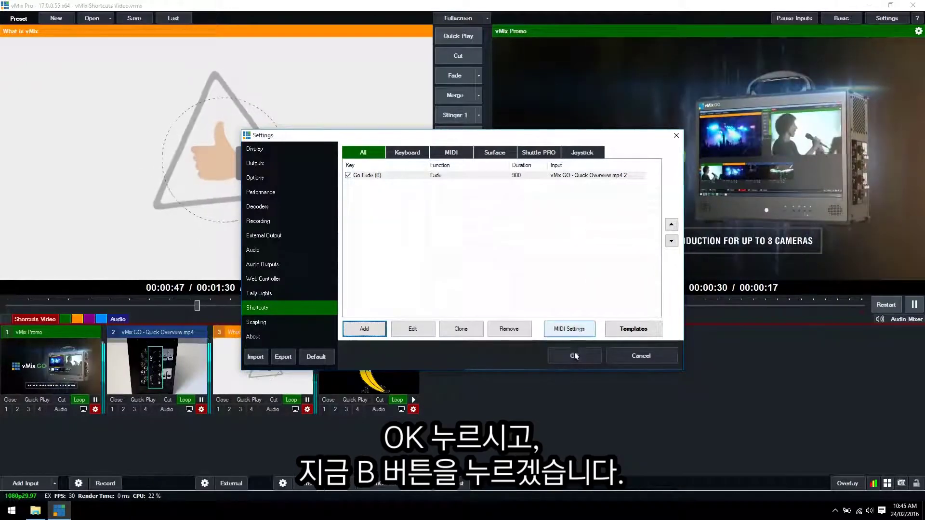
Close Settings and fire the B shortcut to fade vMix GO - Quick Overview.mp4 to output.
left_click(575, 356)
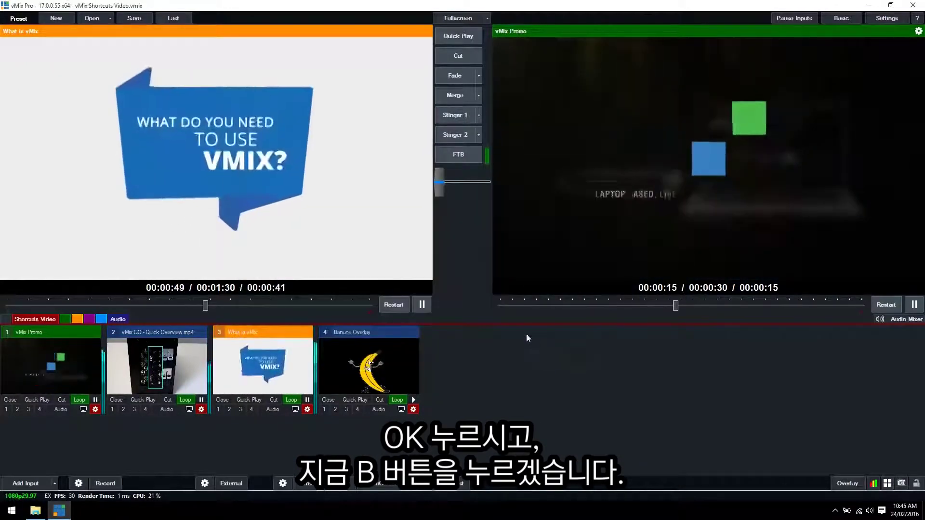
key("b")
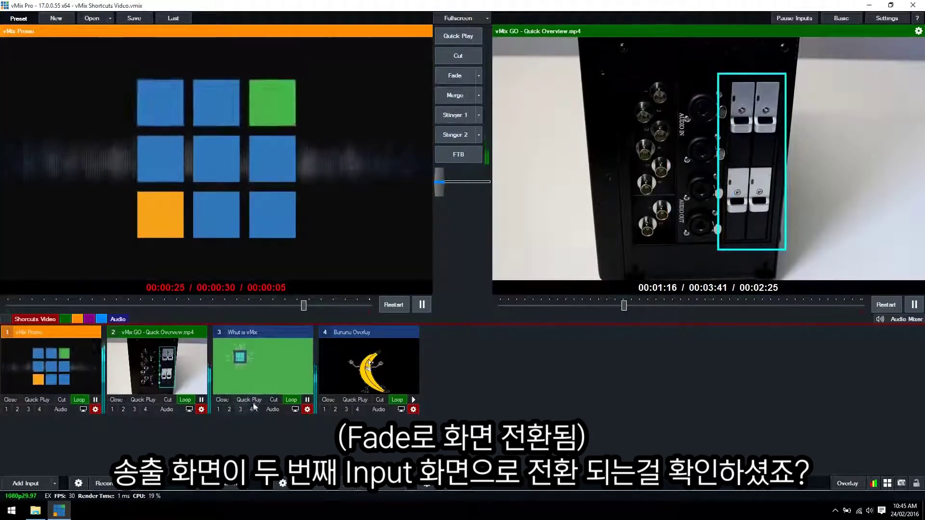
key("3")
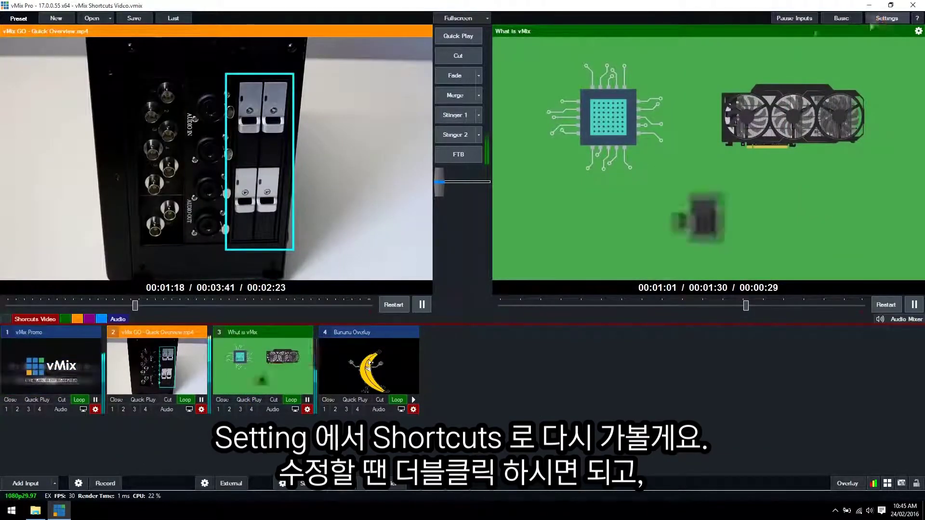
Reopen Settings > Shortcuts and review the Go Fade (B) shortcut's editor without changing it.
left_click(886, 18)
left_click(267, 308)
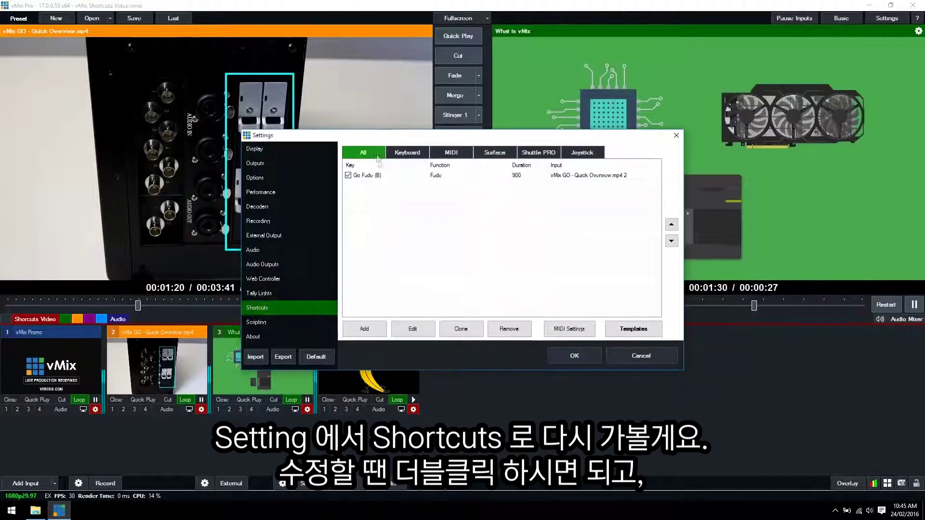
left_click(426, 175)
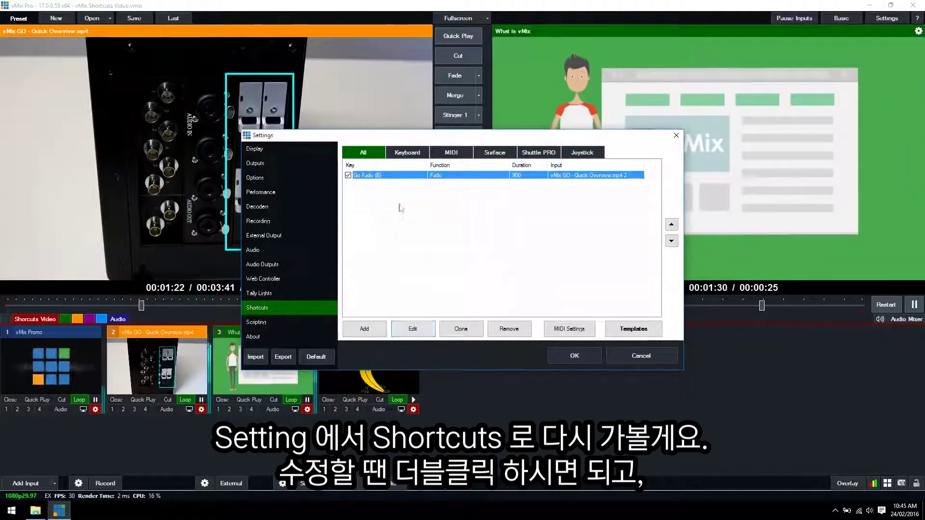
double_click(390, 175)
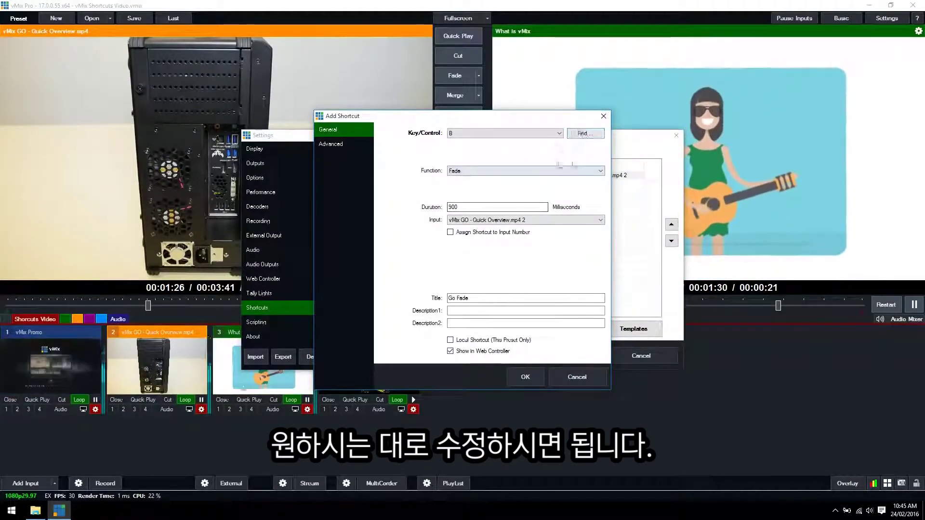
left_click(577, 384)
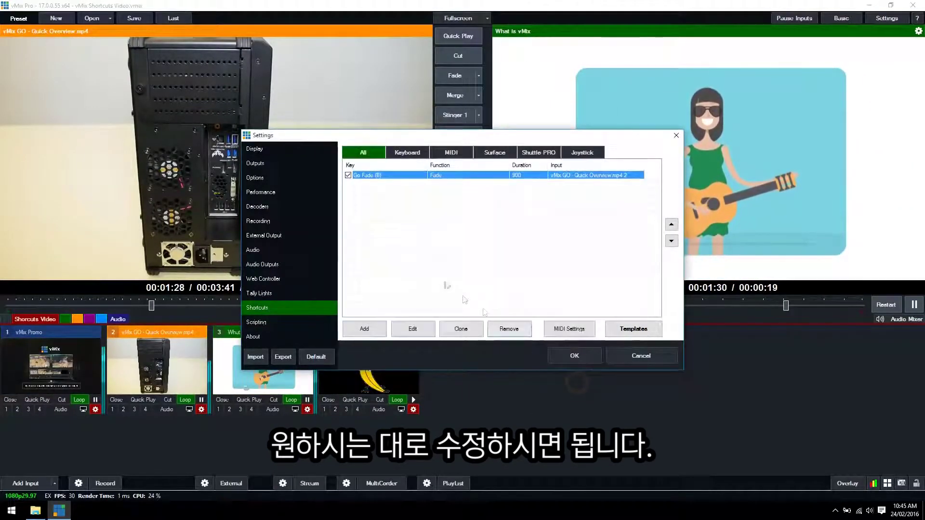
left_click(412, 329)
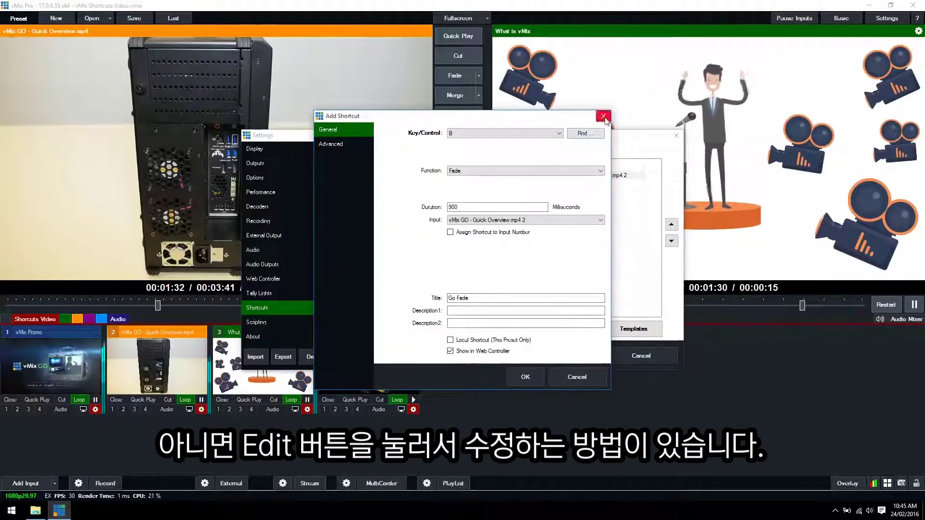
left_click(577, 377)
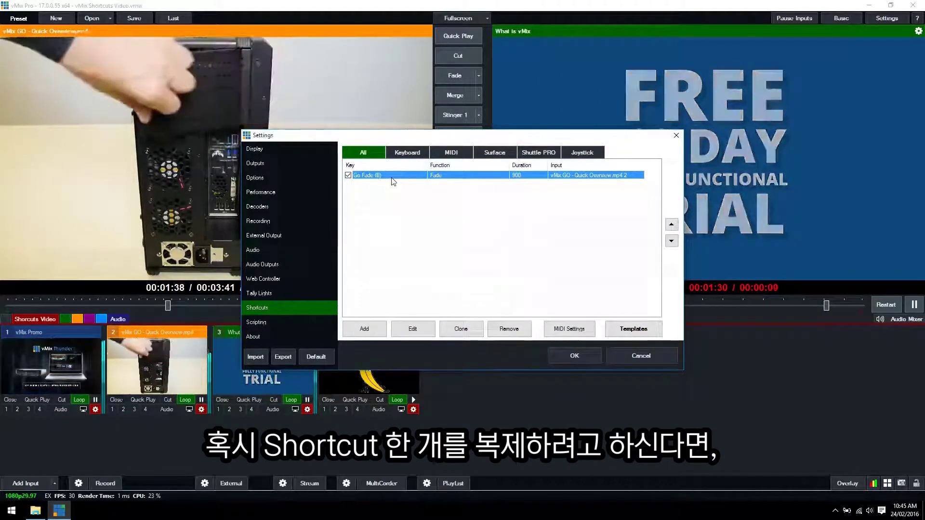
Clone Go Fade (B) so two Fade shortcuts share key B, then reselect the first.
left_click(460, 328)
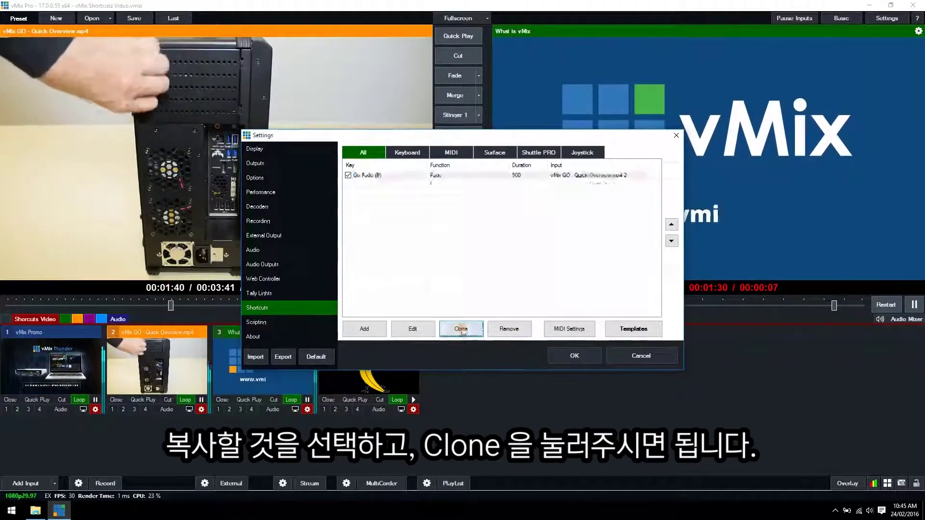
left_click(392, 193)
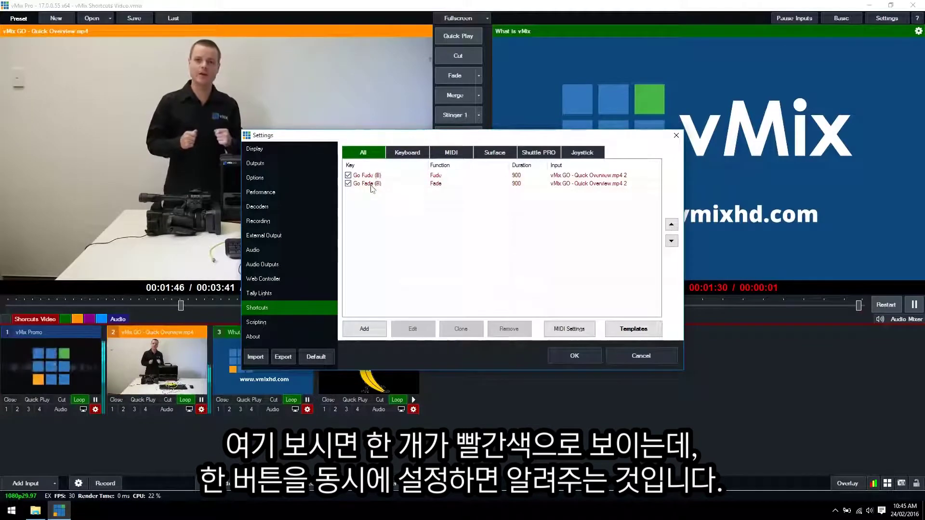
left_click(367, 176)
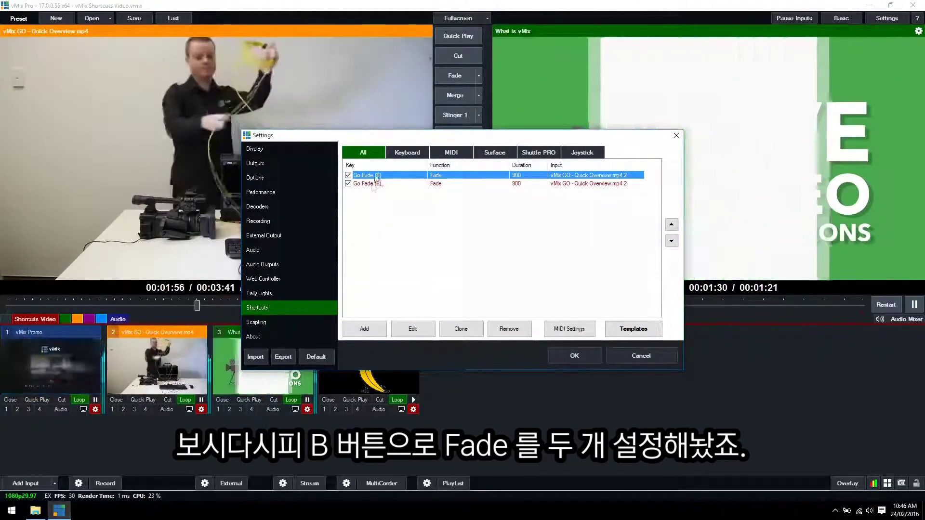
Edit the duplicate into Banana (B): OverlayInput1 on Banana Overlay 4, then save it.
left_click(366, 184)
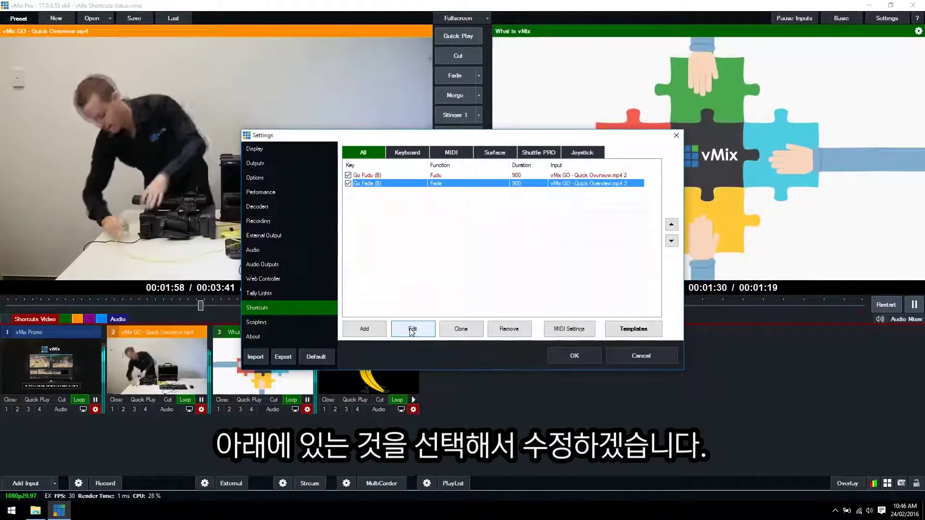
left_click(413, 328)
left_click_drag(445, 124, 584, 114)
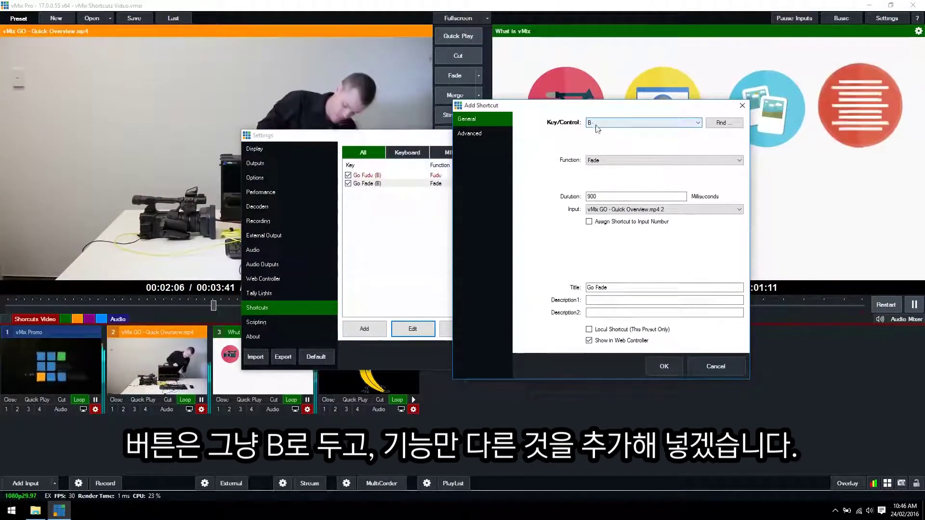
left_click(600, 159)
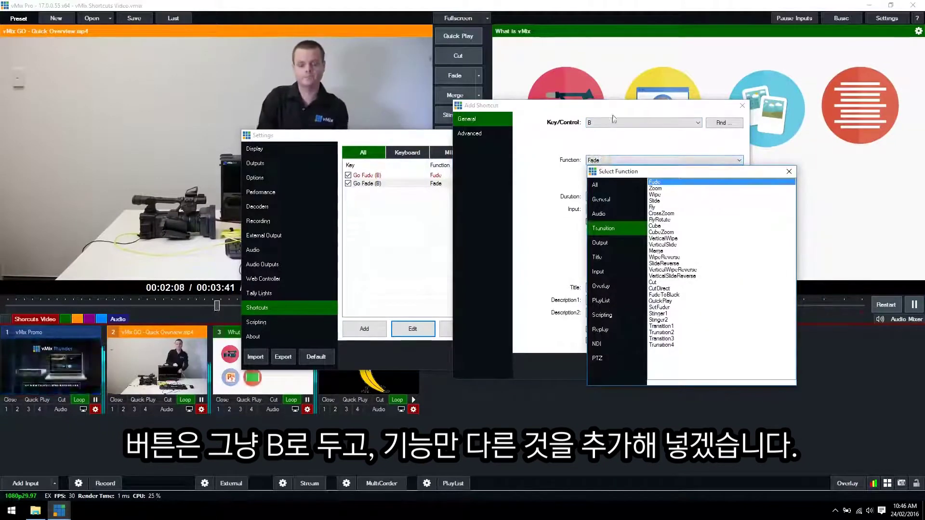
left_click(602, 286)
double_click(663, 182)
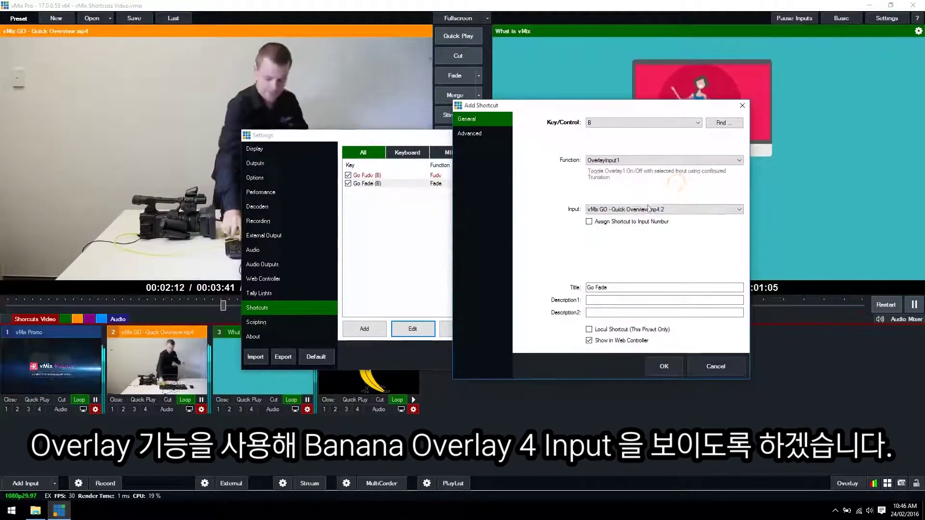
left_click(632, 210)
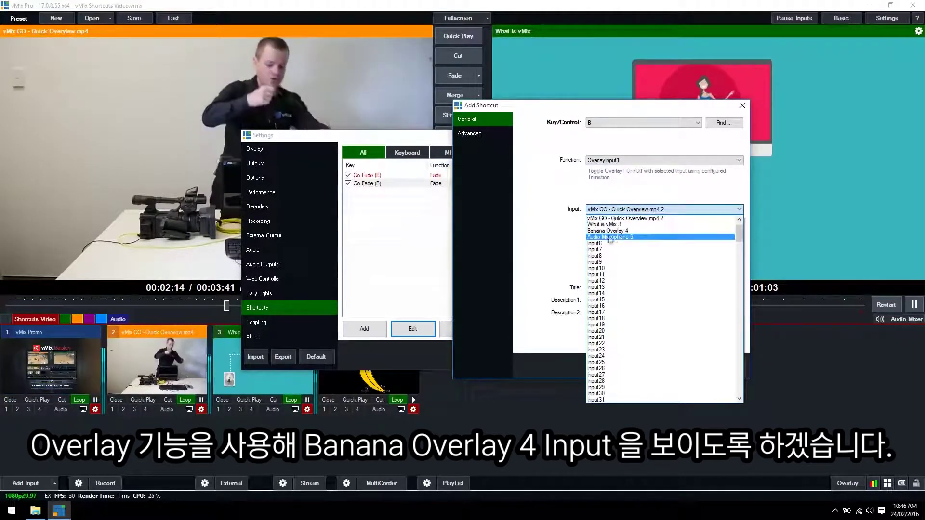
left_click(624, 231)
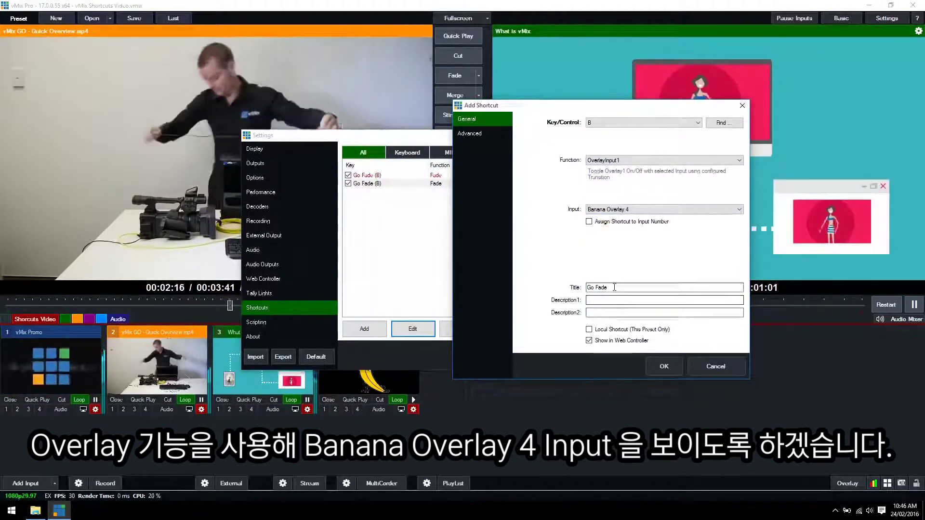
type("Banana")
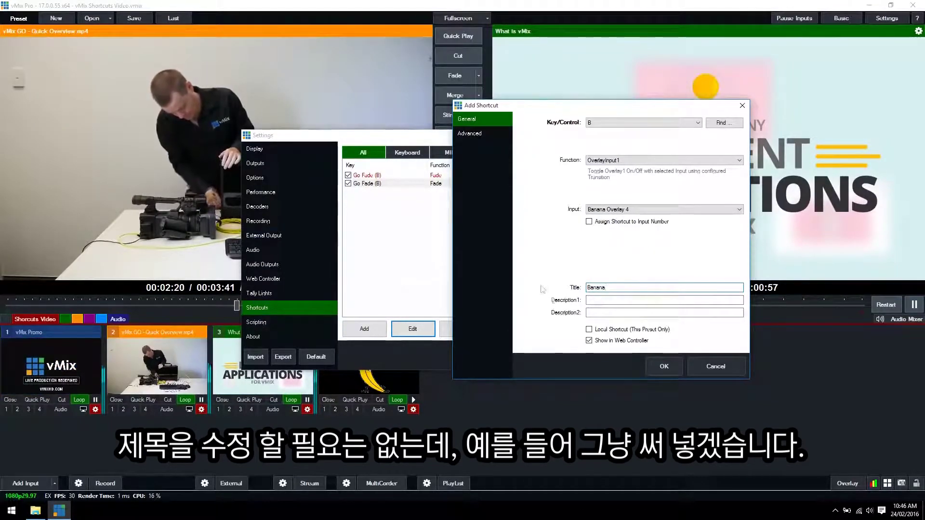
left_click(656, 362)
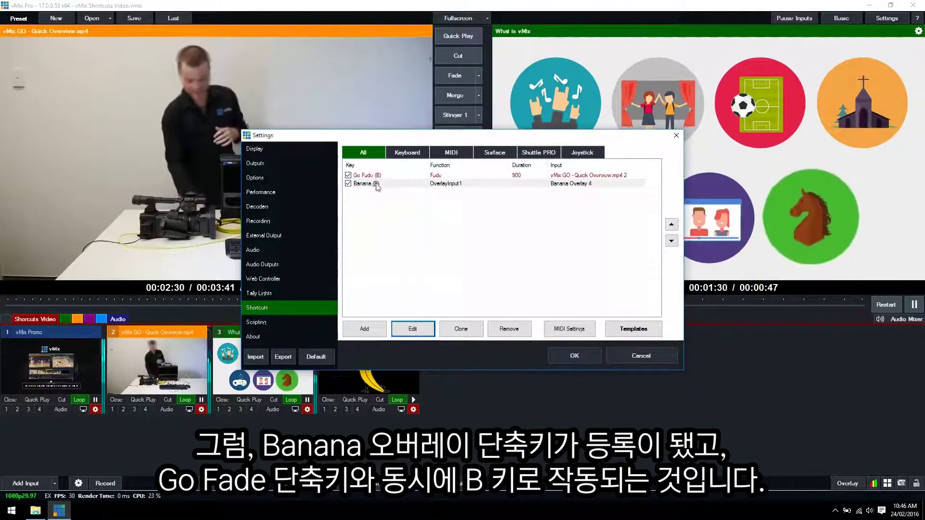
Close Settings and press B to fade to vMix GO with Banana Overlay on top.
left_click(577, 355)
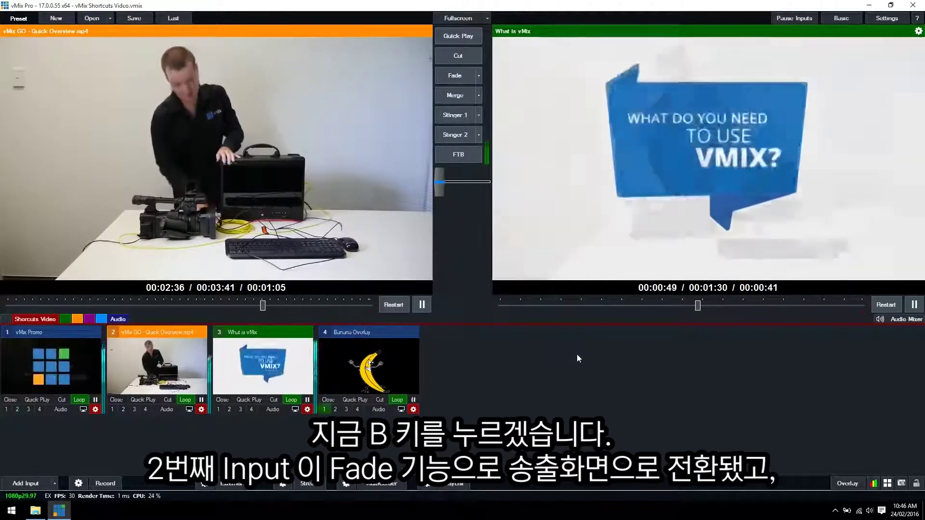
key("b")
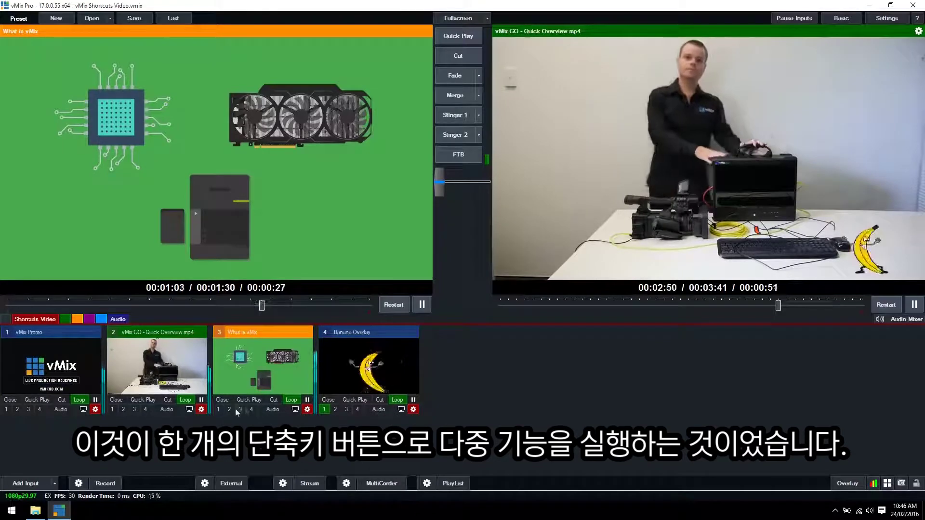
Press F1 to fade to vMix Promo, then reopen Settings > Shortcuts.
key("F1")
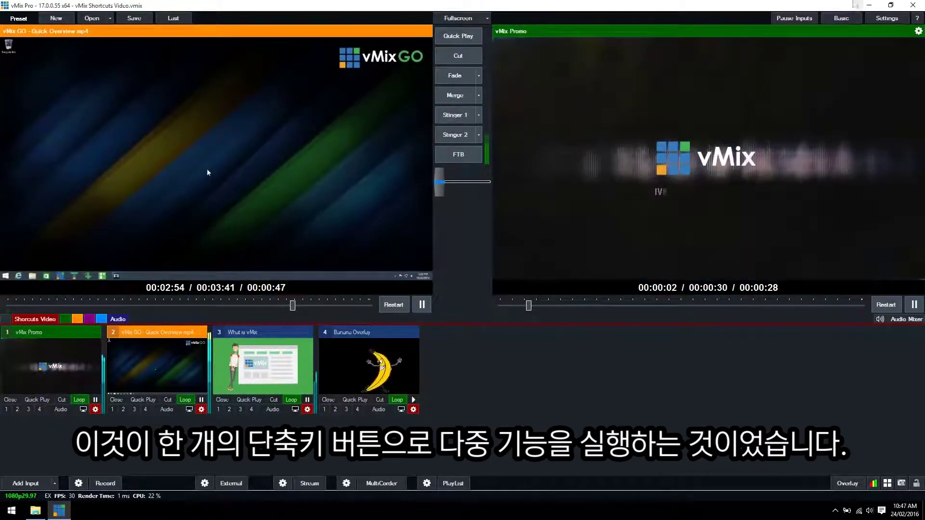
left_click(885, 20)
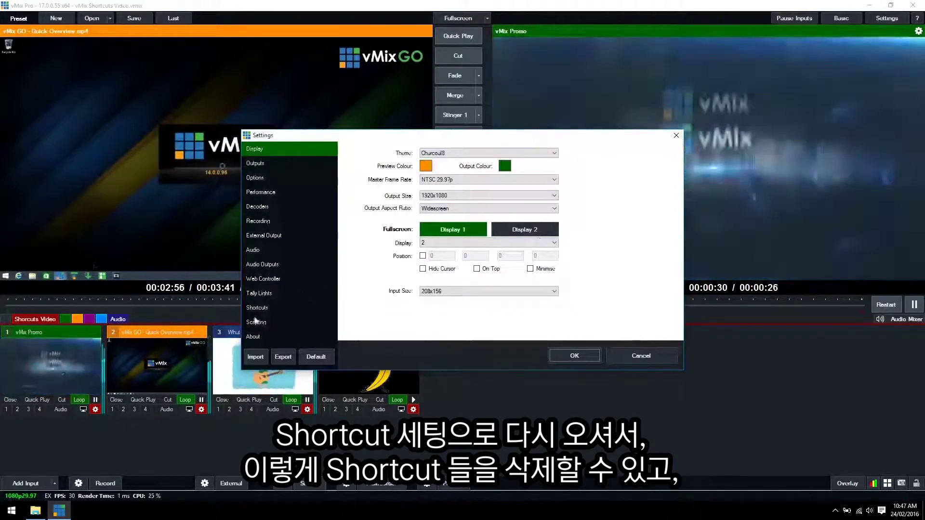
left_click(258, 308)
Remove the Banana and Go Fade shortcuts, confirming each deletion.
left_click(381, 184)
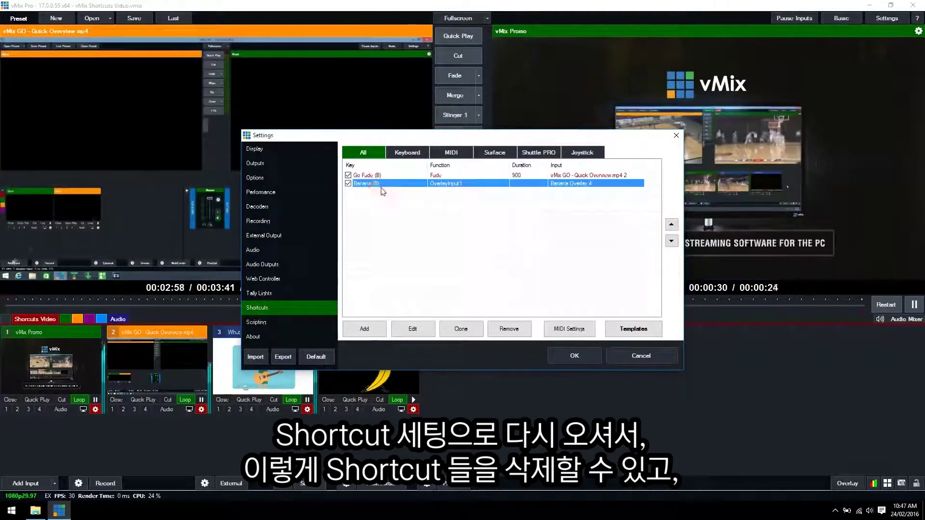
left_click(509, 329)
left_click(448, 289)
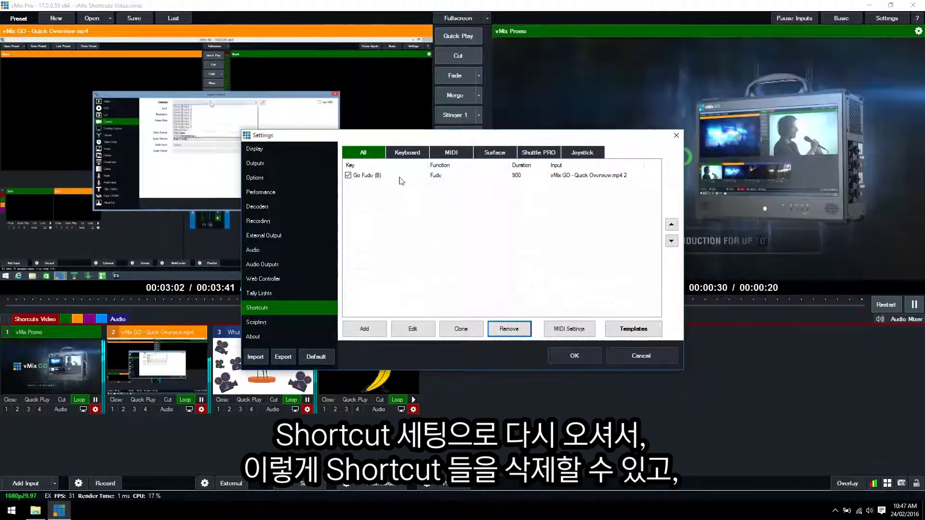
left_click(399, 177)
left_click(513, 331)
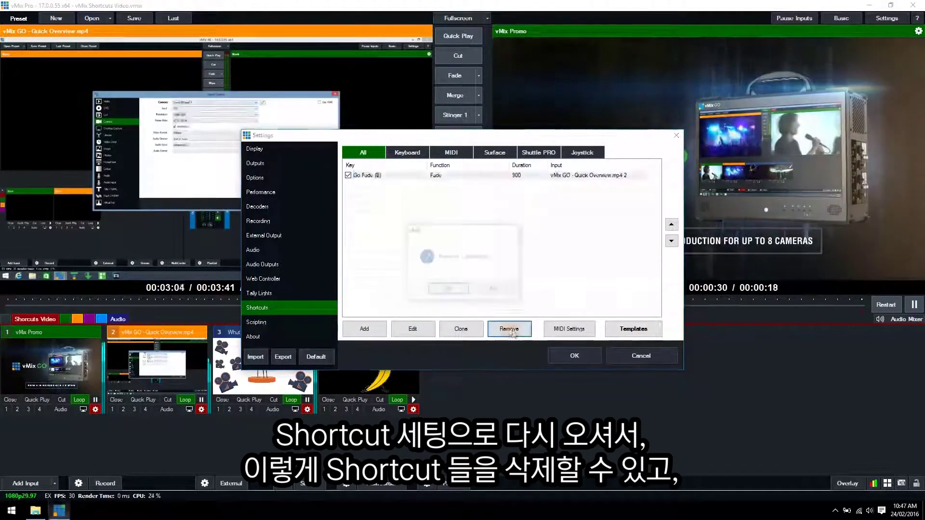
left_click(448, 289)
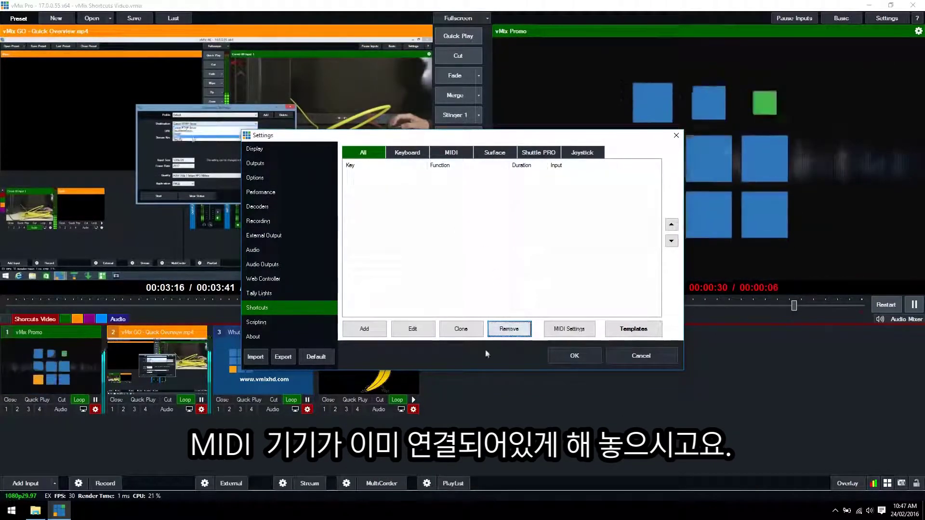
left_click(560, 333)
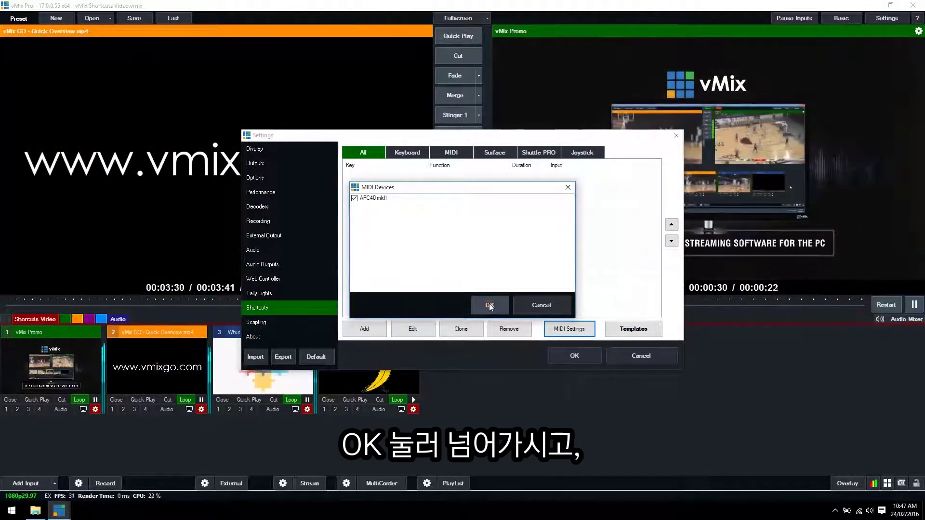
left_click(489, 305)
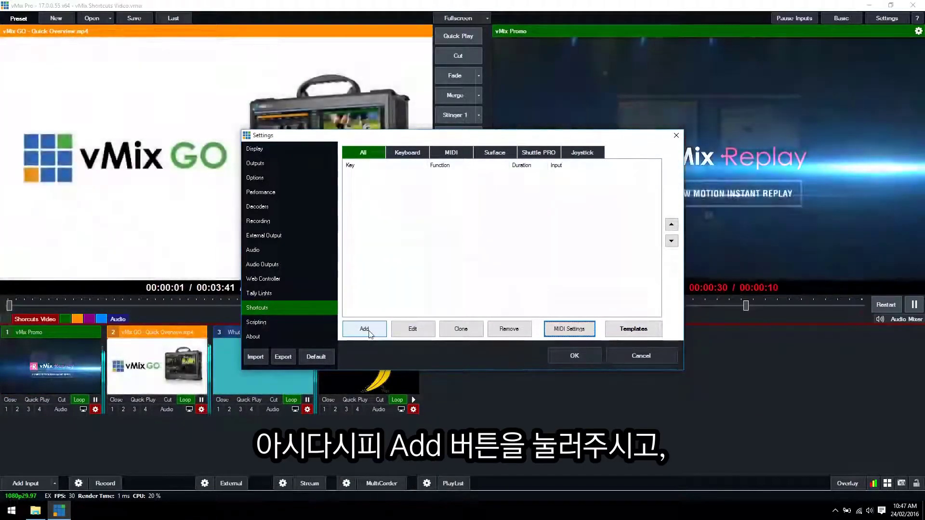
Add a new shortcut triggered by the captured APC40 button: MIDINoteOn, channel 1, note 32.
left_click(370, 332)
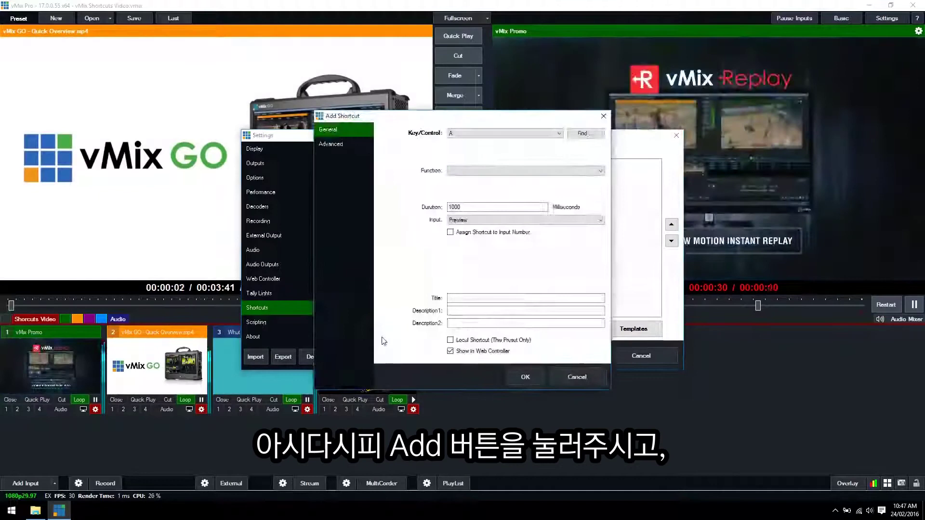
left_click(461, 134)
left_click(592, 149)
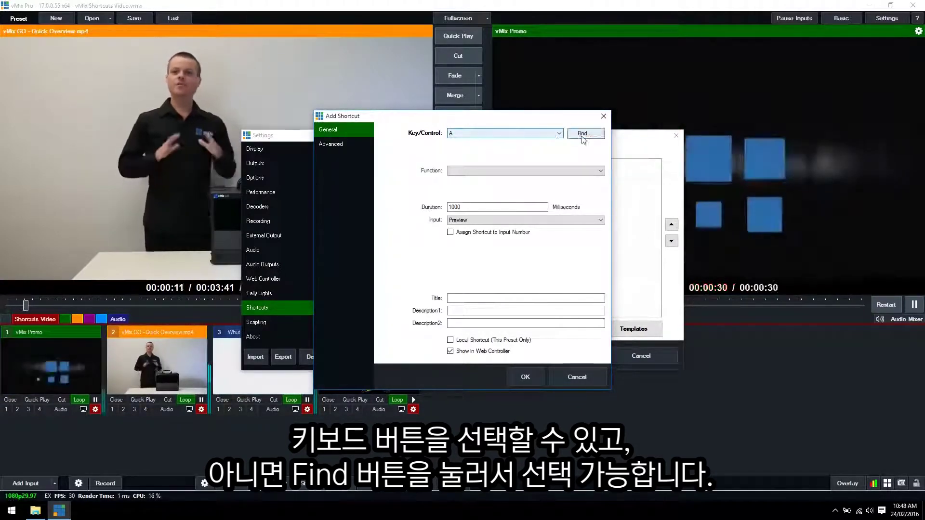
left_click(583, 134)
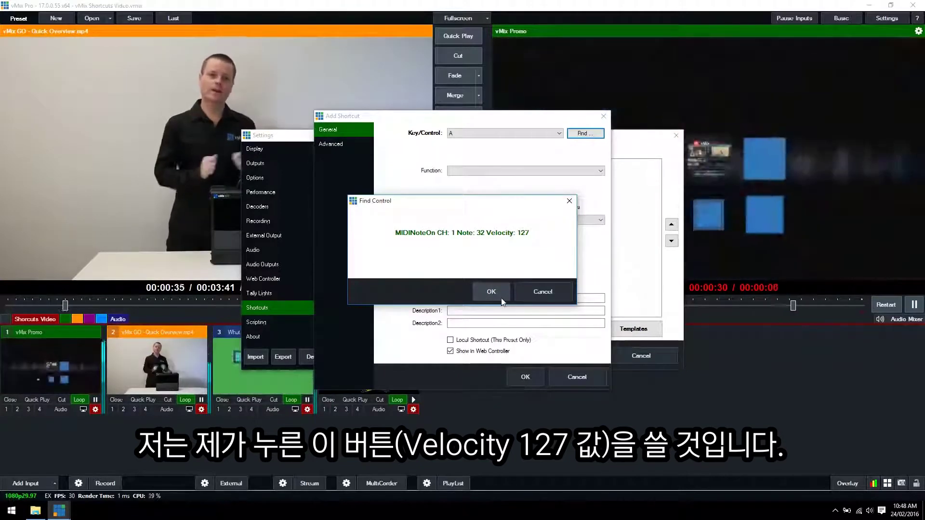
left_click(501, 299)
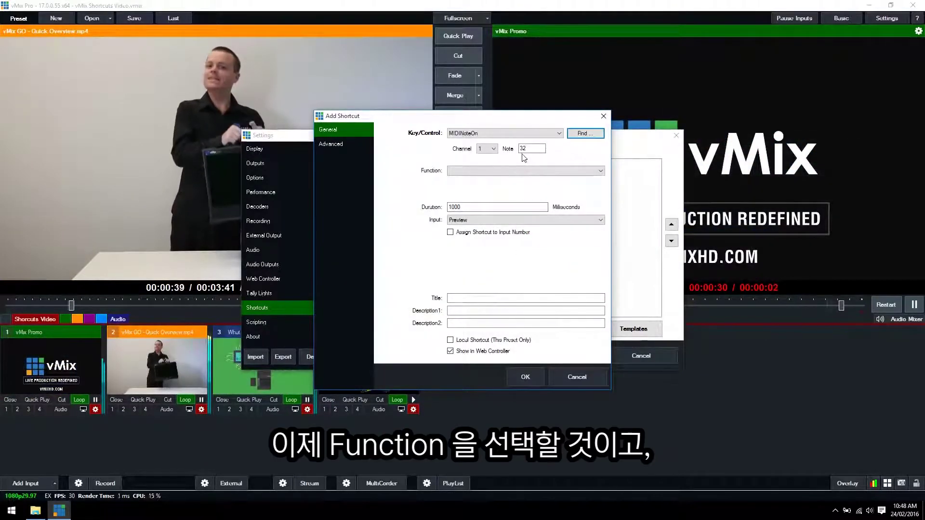
Set the shortcut's function to Wipe, targeting the What is vMix input.
left_click(518, 171)
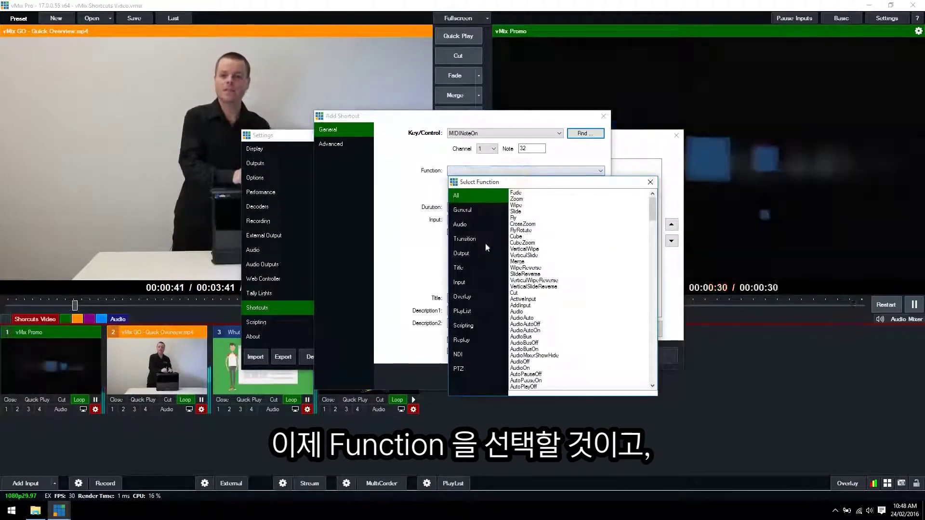
left_click(482, 240)
double_click(516, 205)
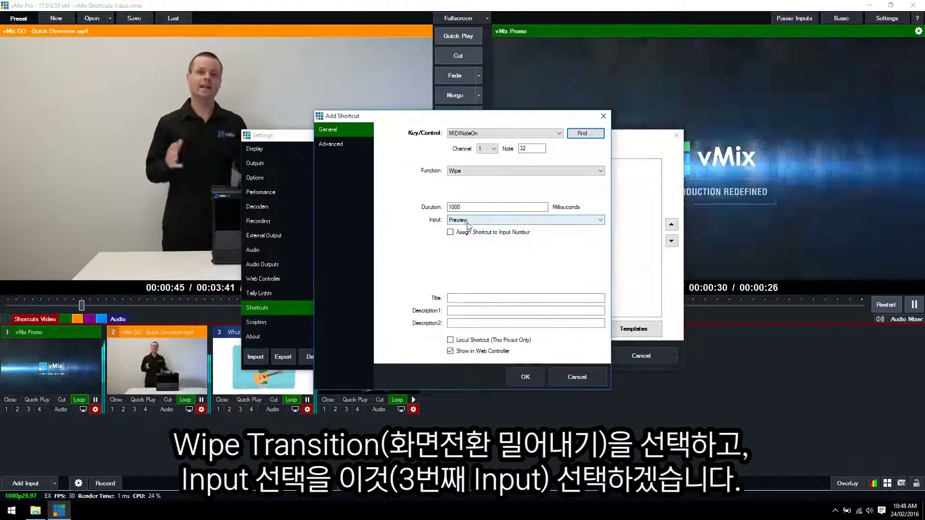
left_click(472, 221)
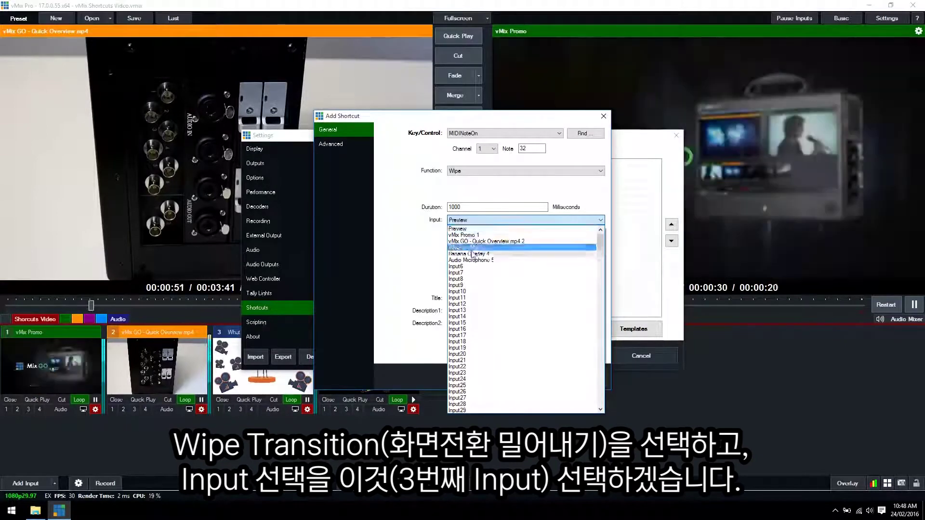
left_click(470, 247)
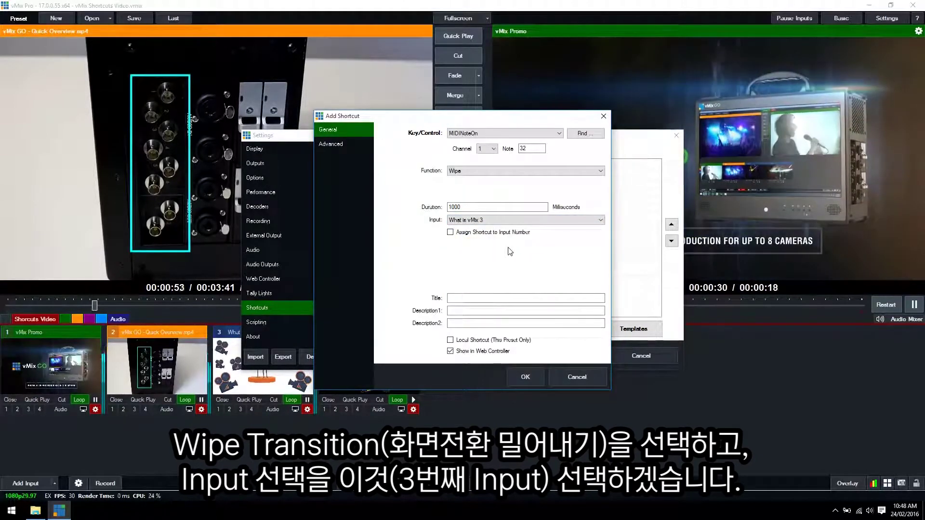
Title the shortcut 'vMix', save it, and confirm Settings with OK.
left_click(461, 300)
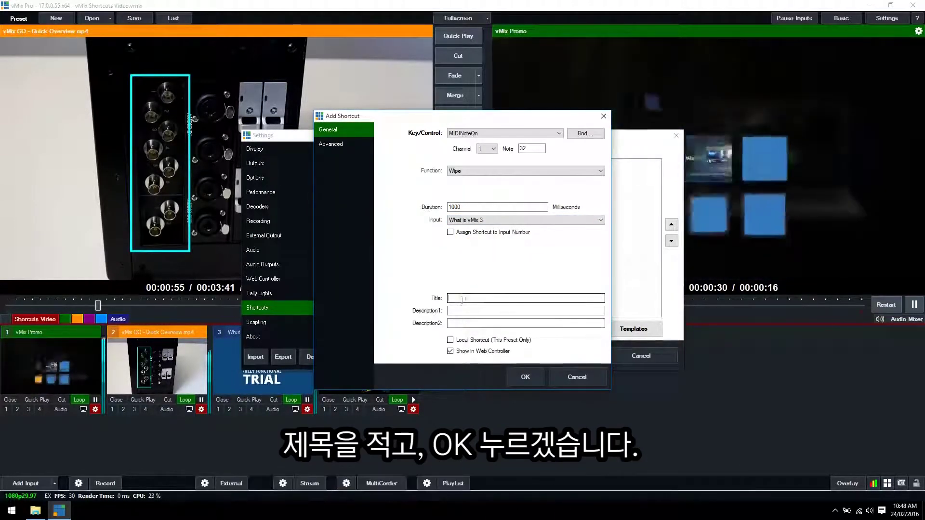
type("vMix")
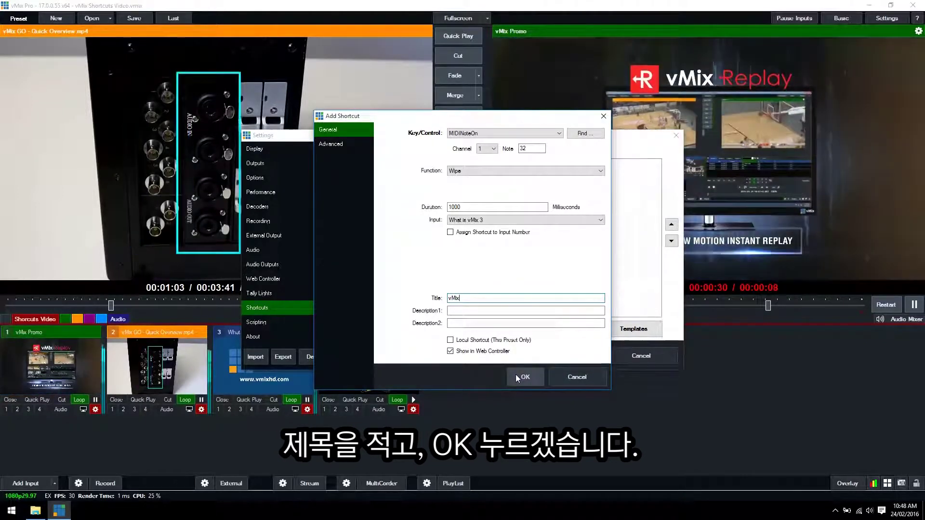
left_click(515, 374)
left_click(575, 357)
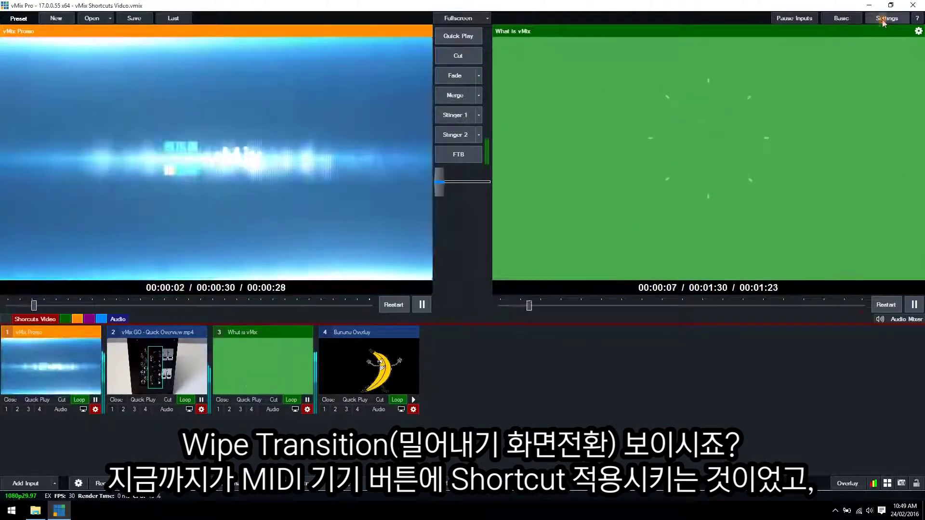
Reopen Settings on the Shortcuts page showing the vMix (1:32) Wipe shortcut.
left_click(881, 19)
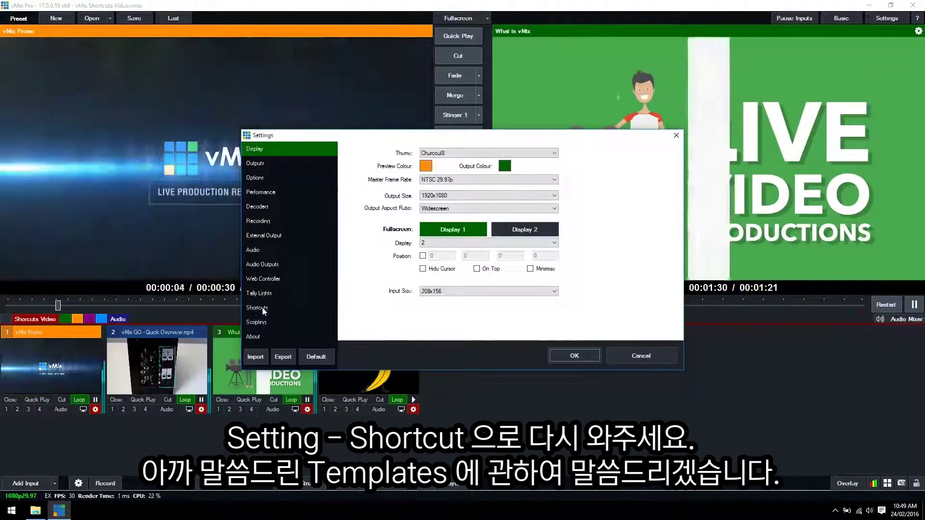
left_click(260, 308)
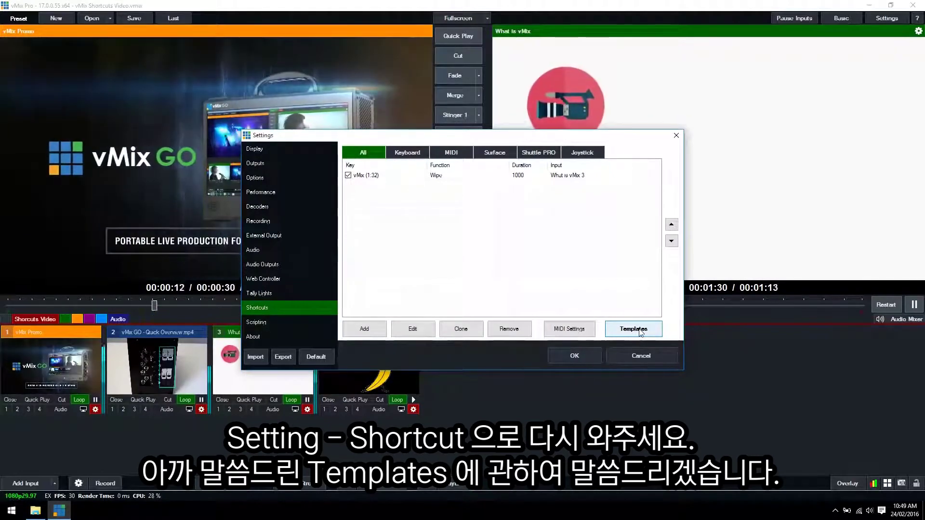
Export the current shortcuts from the Templates viewer as 'vmixtemplate' on the Desktop.
left_click(633, 329)
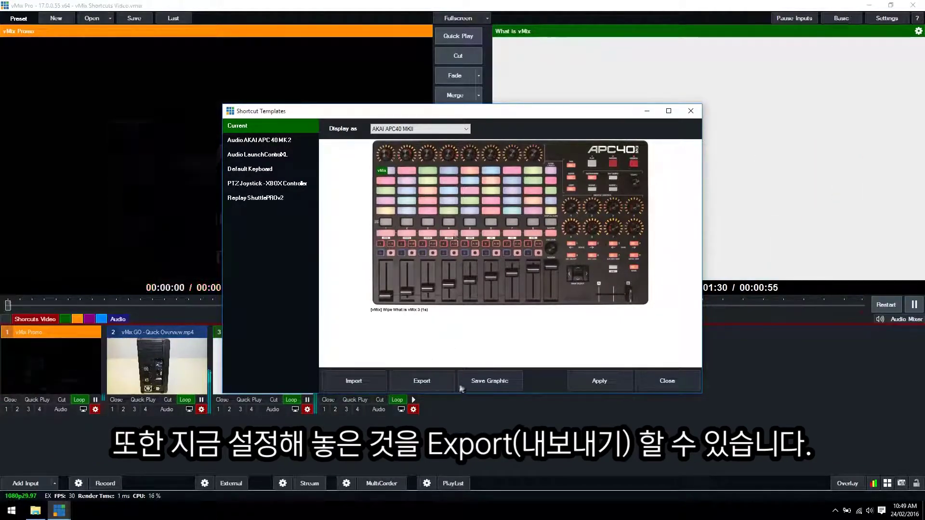
left_click(422, 381)
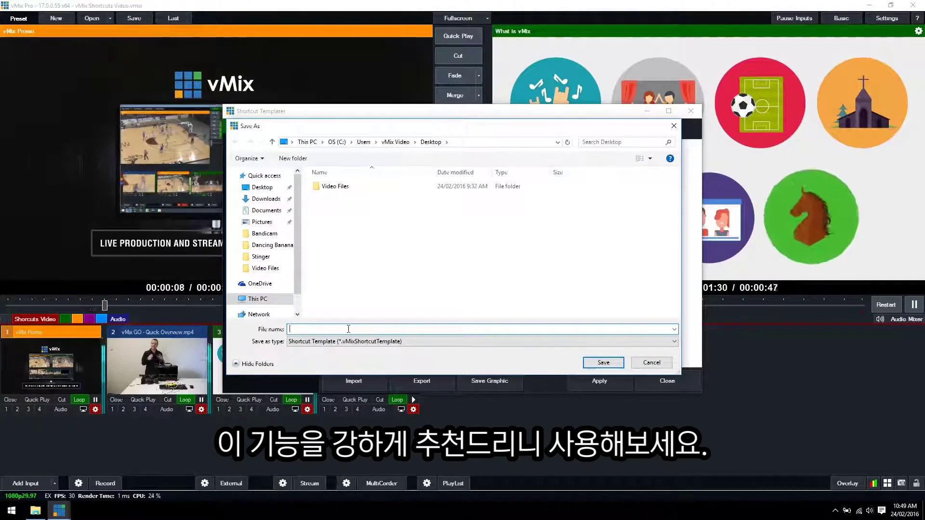
type("vmix")
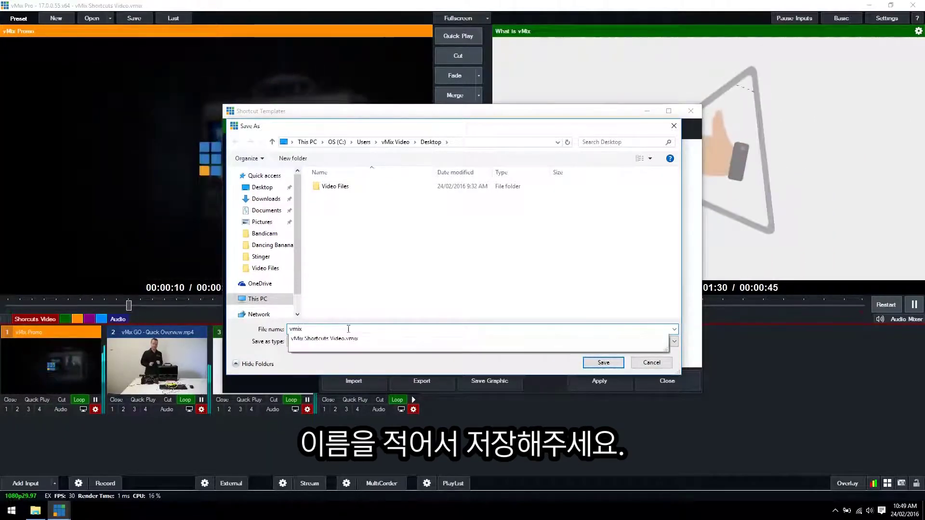
type("template")
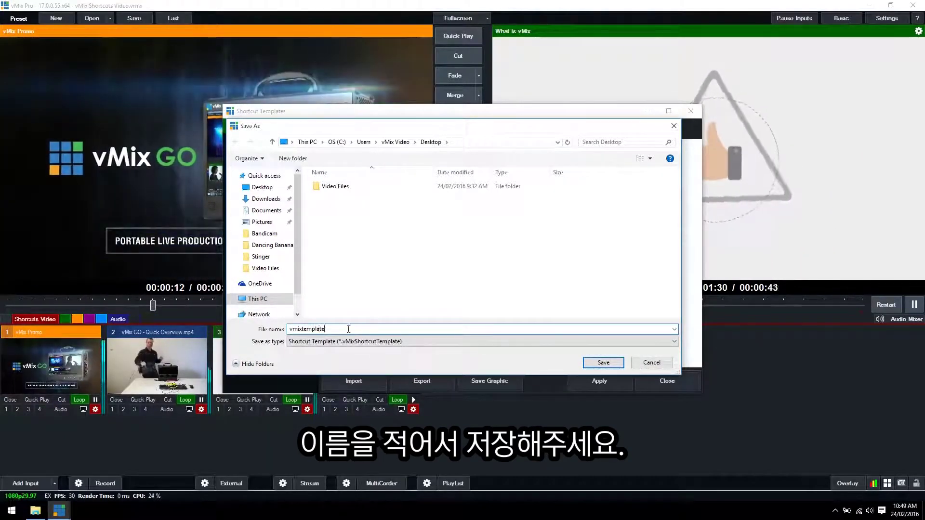
left_click(606, 362)
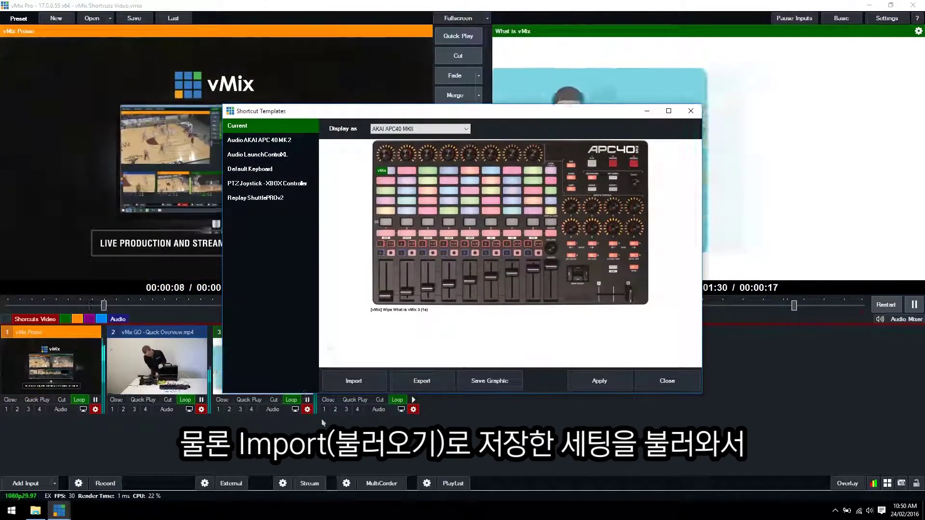
left_click(354, 380)
left_click(368, 197)
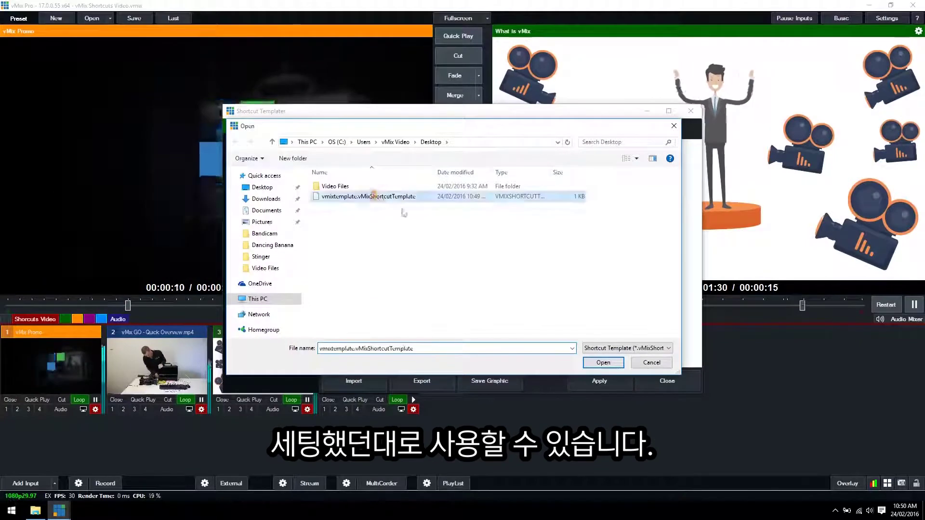
left_click(652, 363)
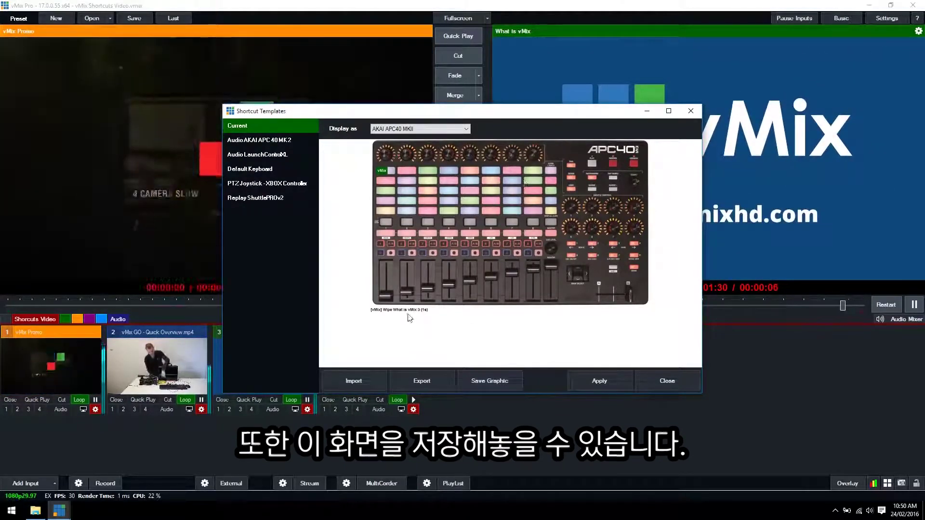
left_click(492, 379)
left_click(650, 366)
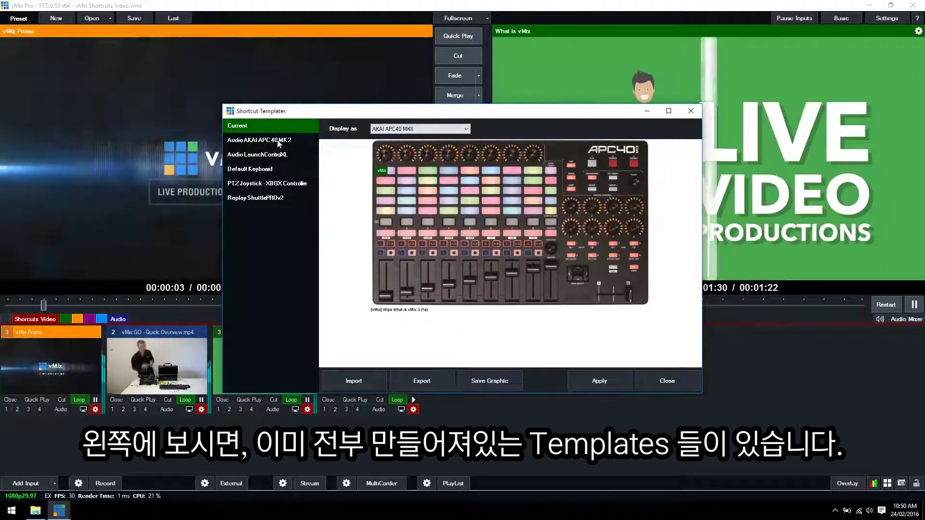
Apply the Audio AKAI APC 40 MK2 template, replacing the existing shortcuts.
left_click(278, 140)
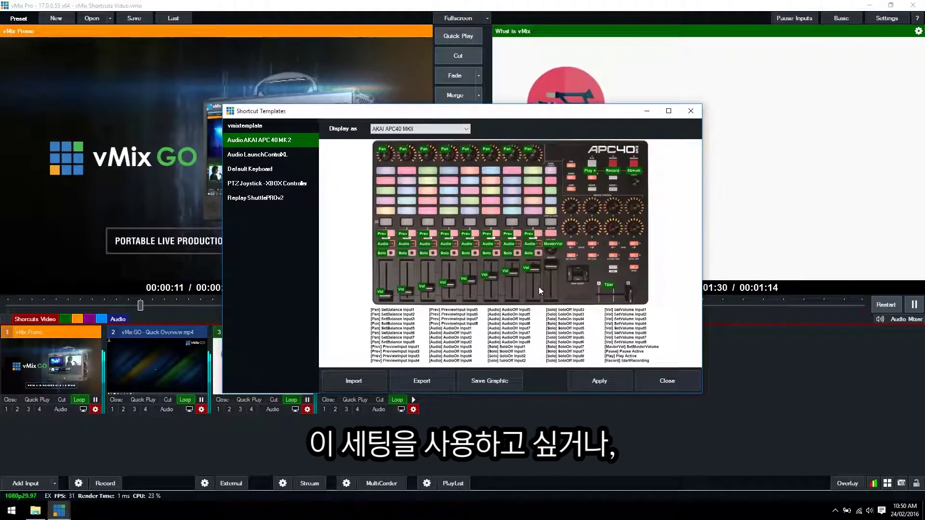
left_click(591, 384)
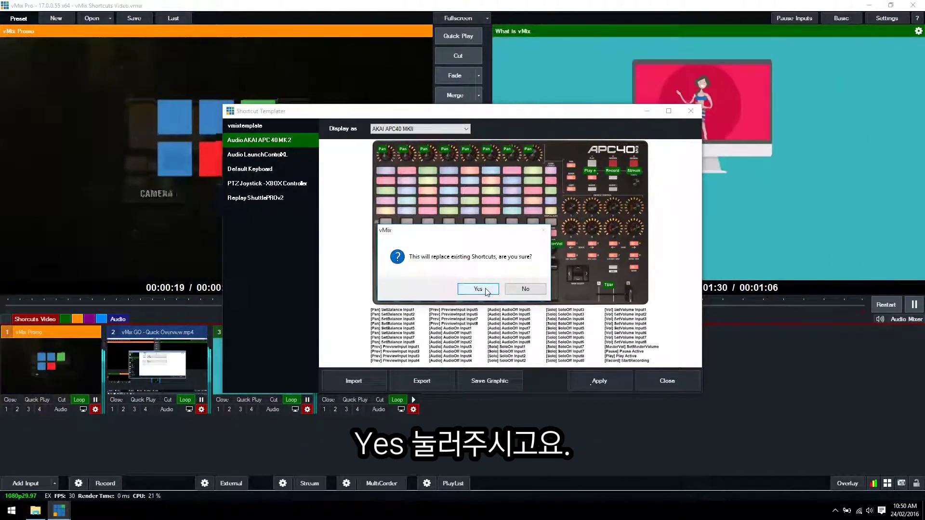
left_click(486, 291)
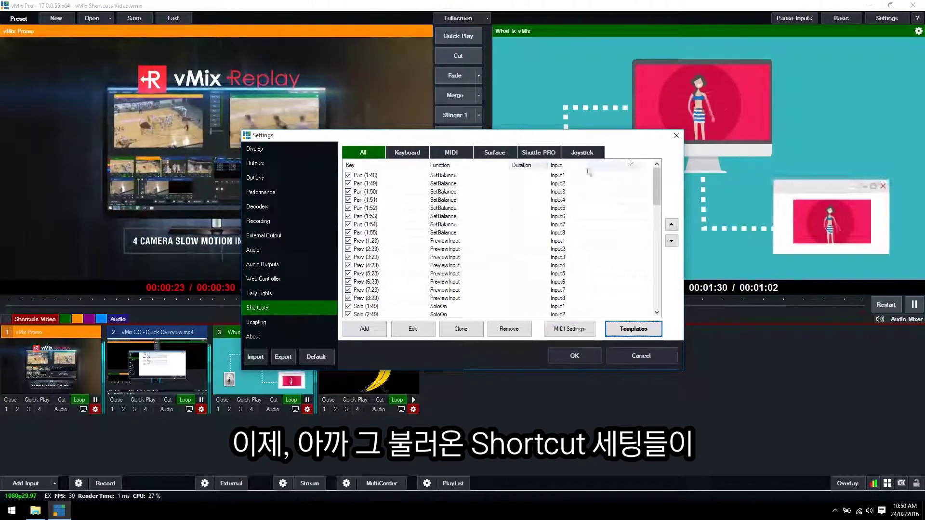
Inspect the Pan (1:54) shortcut's details in the new list, then close them.
left_click_drag(660, 180, 643, 314)
left_click_drag(648, 264, 658, 177)
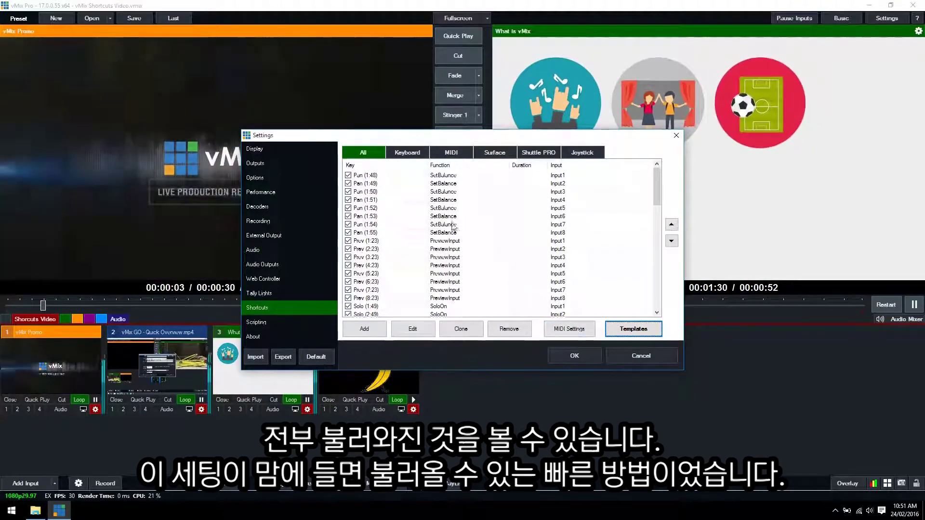
double_click(365, 225)
left_click(603, 116)
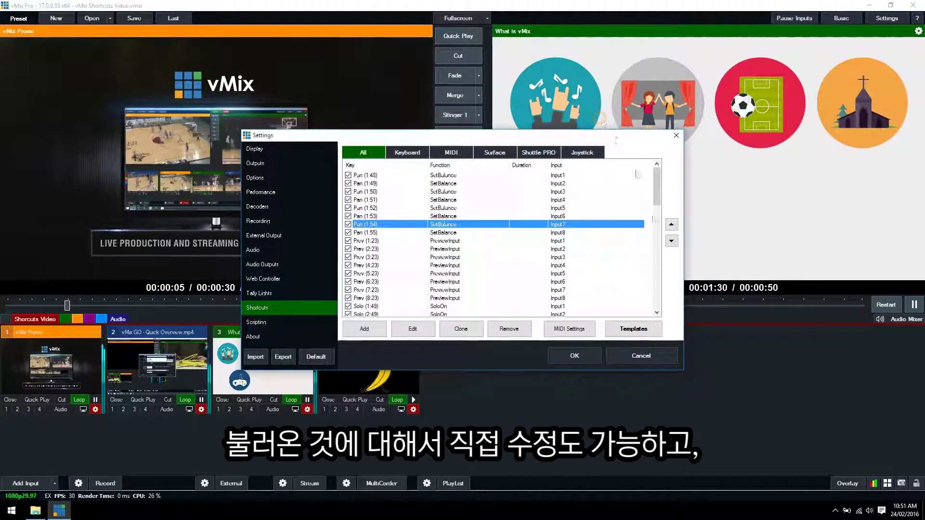
left_click(626, 332)
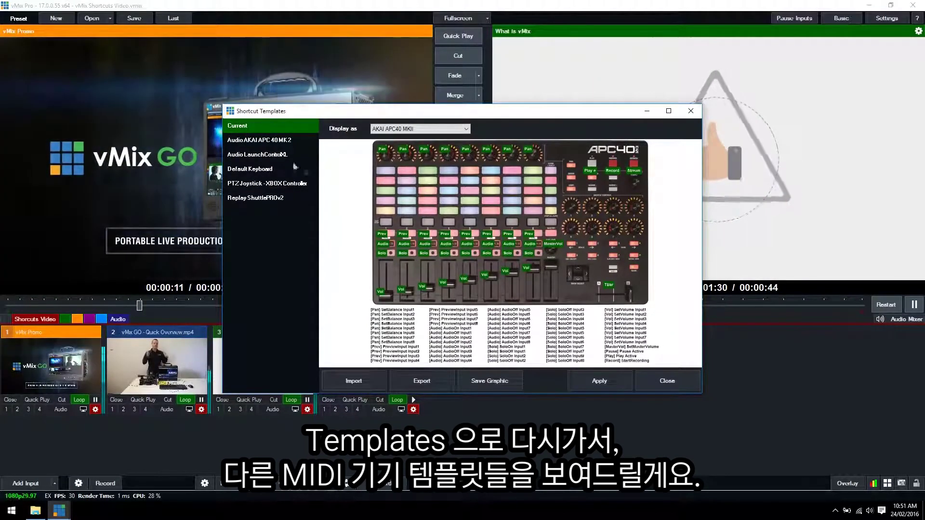
left_click(263, 156)
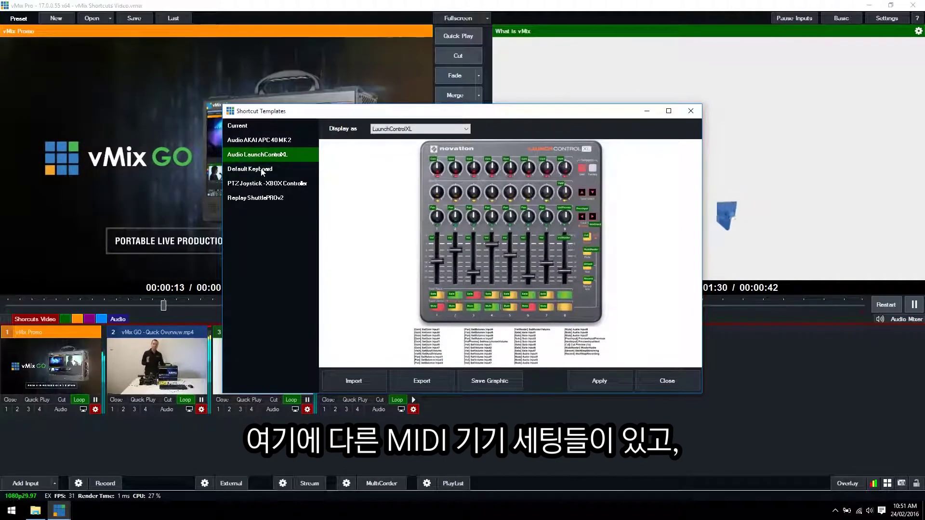
left_click(271, 169)
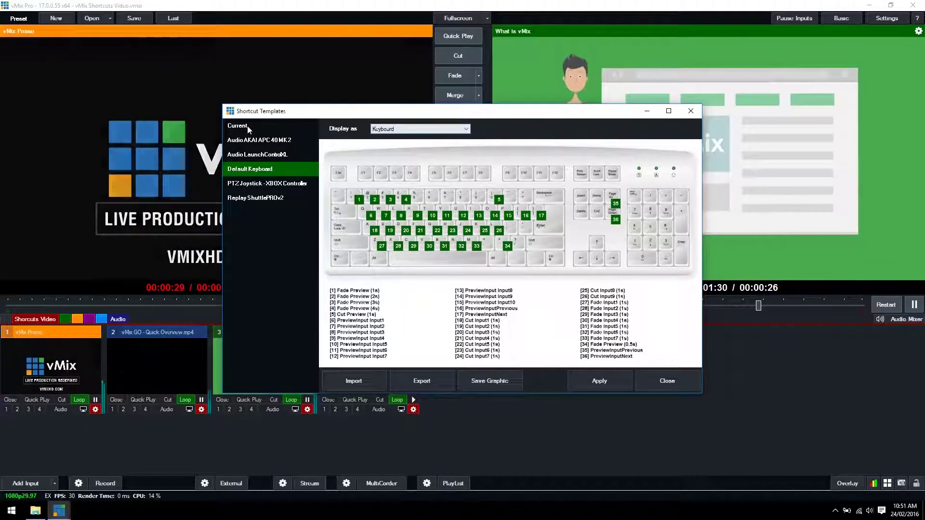
left_click(666, 380)
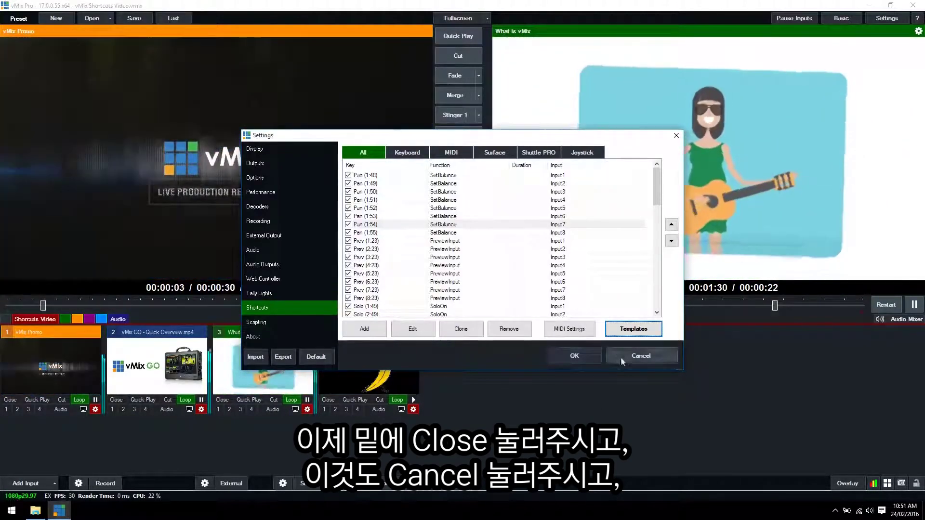
Cancel out of Settings to get back to the main mixing view.
left_click(622, 355)
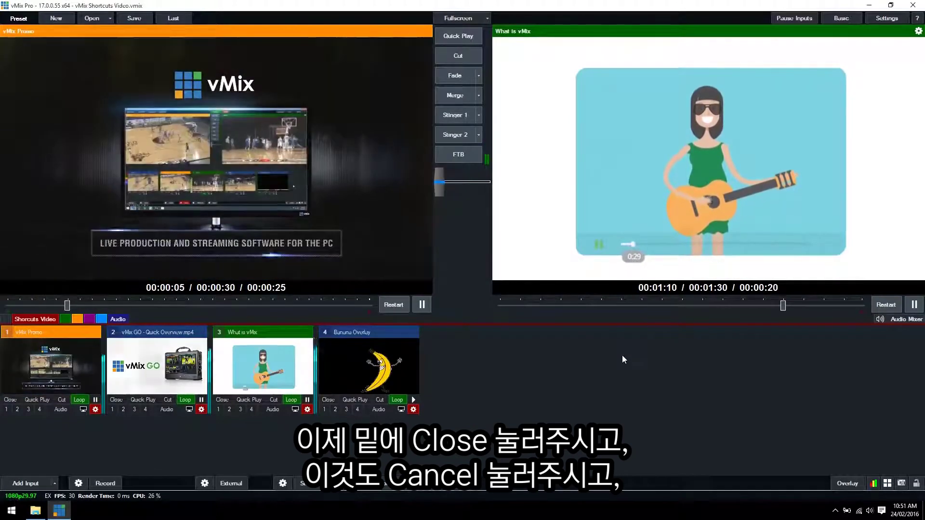